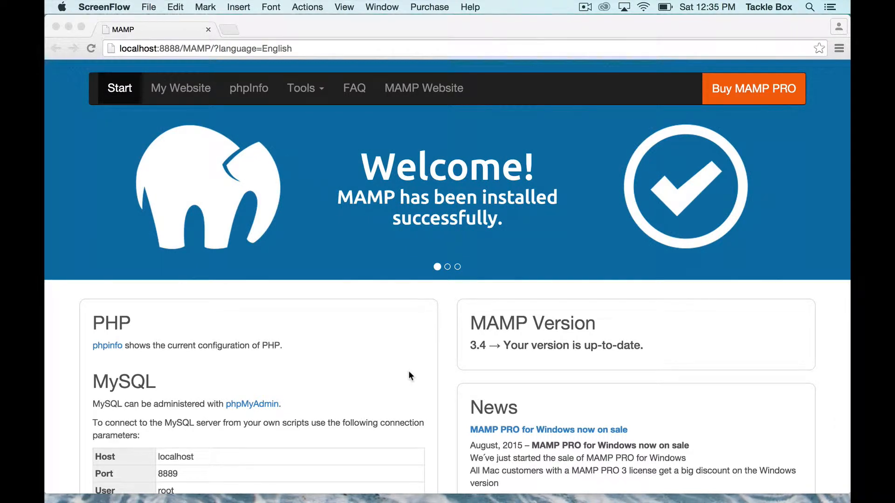
Open phpMyAdmin from the MAMP start page and switch to its new browser tab
{"action": "left_click", "coordinate": [408, 371]}
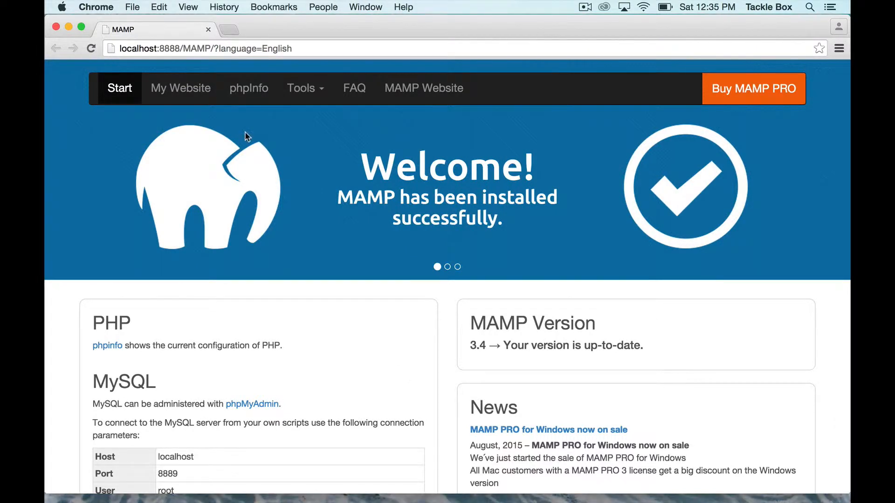
{"action": "scroll", "coordinate": [250, 415], "scroll_direction": "down", "scroll_amount": 1}
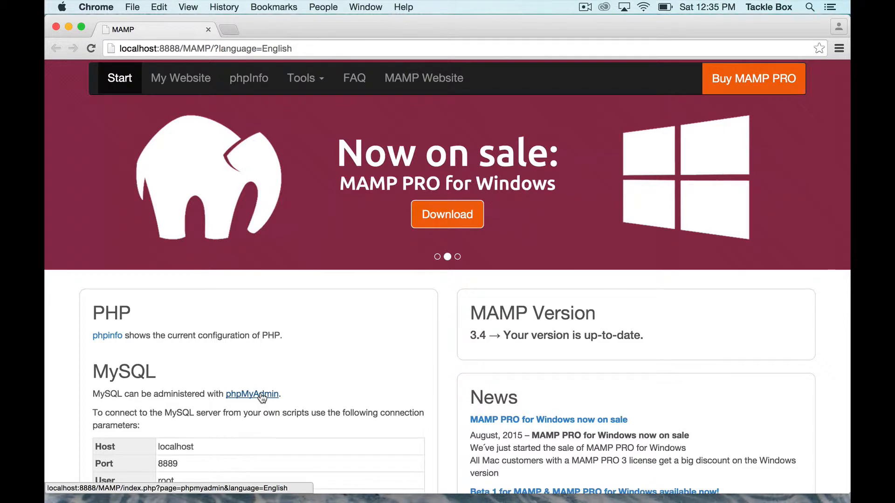
{"action": "left_click", "coordinate": [261, 395], "text": "super"}
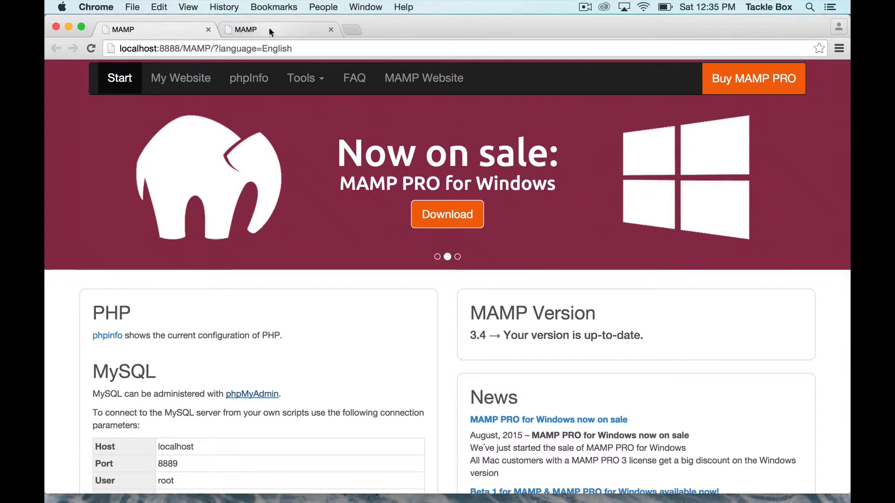
{"action": "left_click", "coordinate": [269, 28]}
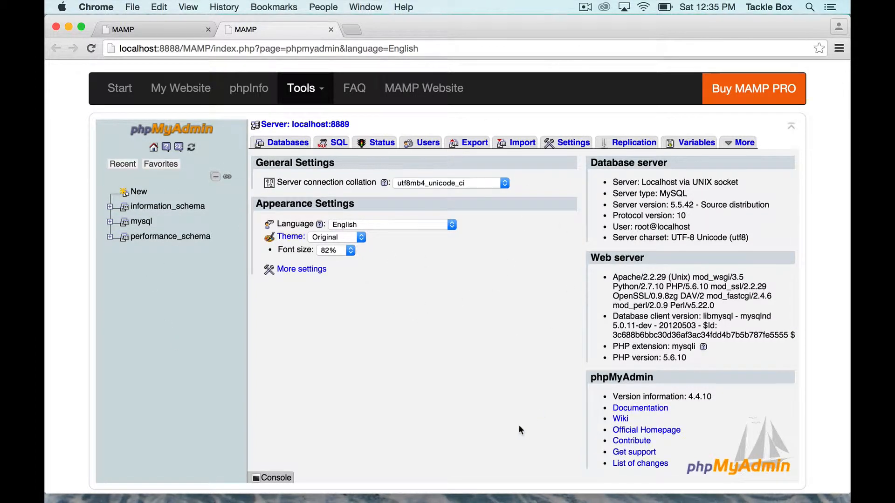
Create a new database named cocktails_wp in the phpMyAdmin Databases section
{"action": "left_click", "coordinate": [285, 142]}
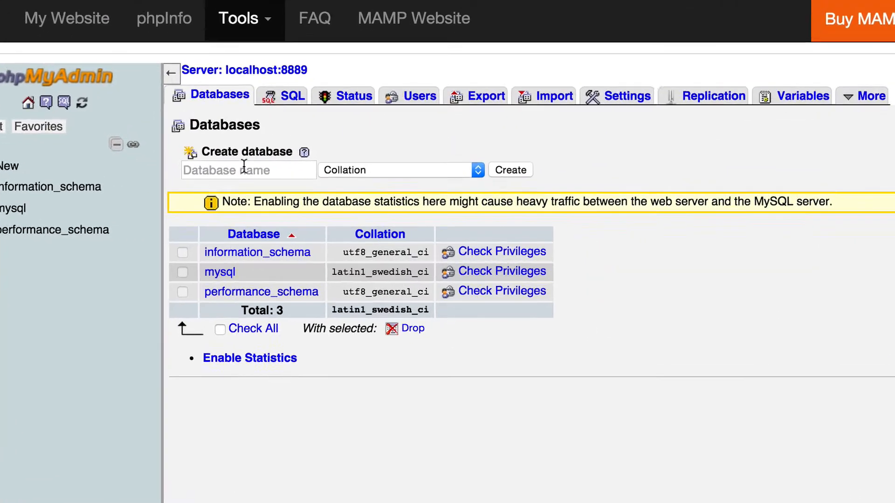
{"action": "left_click", "coordinate": [260, 170]}
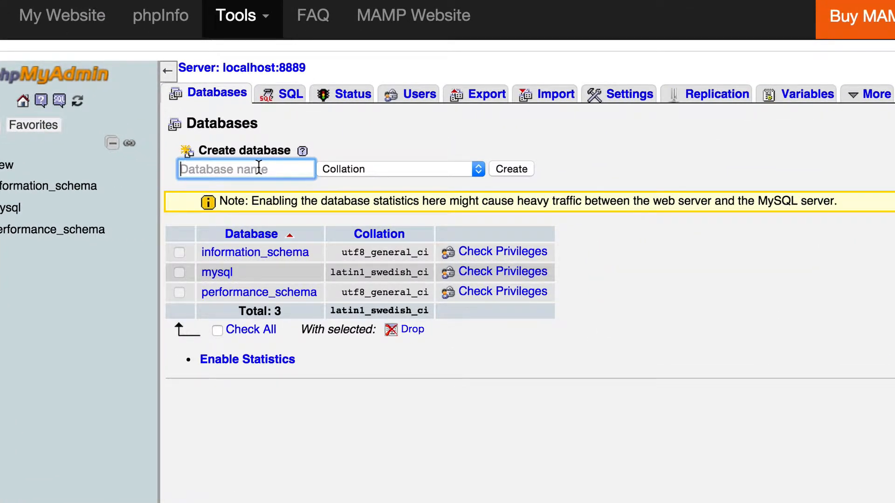
{"action": "type", "text": "cockt"}
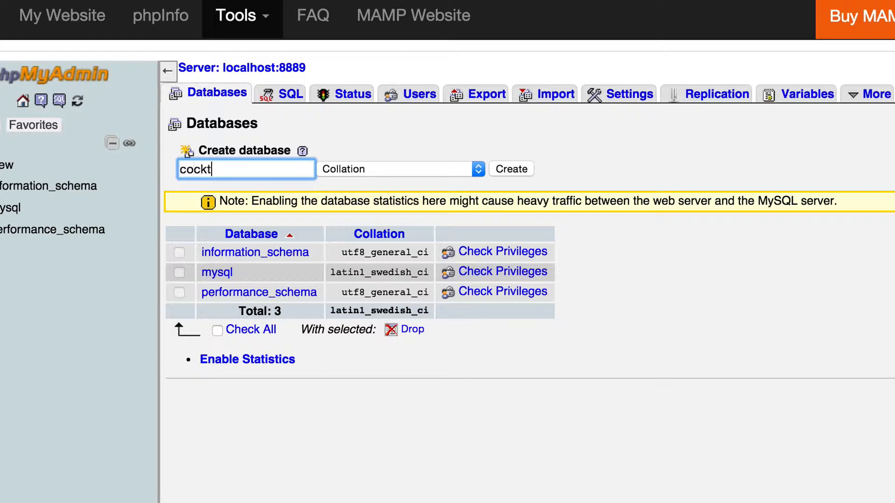
{"action": "type", "text": "ails_wp"}
{"action": "key", "text": "shift+Left"}
{"action": "key", "text": "shift+Left"}
{"action": "key", "text": "shift+Left"}
{"action": "key", "text": "Right"}
{"action": "key", "text": "shift+Left"}
{"action": "key", "text": "shift+Left"}
{"action": "key", "text": "shift+Left"}
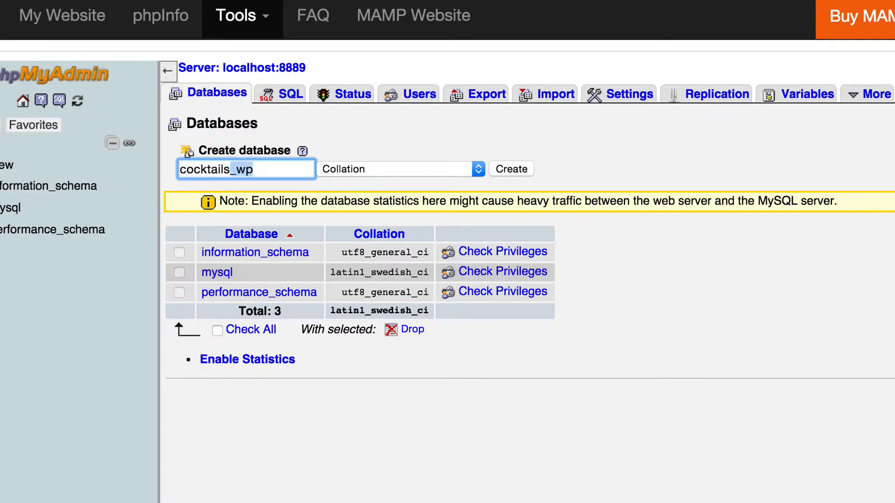
{"action": "key", "text": "Right"}
{"action": "key", "text": "shift+Left"}
{"action": "key", "text": "shift+Left"}
{"action": "key", "text": "shift+Left"}
{"action": "key", "text": "Left"}
{"action": "left_click", "coordinate": [292, 172]}
{"action": "key", "text": "Left"}
{"action": "key", "text": "Left"}
{"action": "key", "text": "Left"}
{"action": "left_click", "coordinate": [512, 167]}
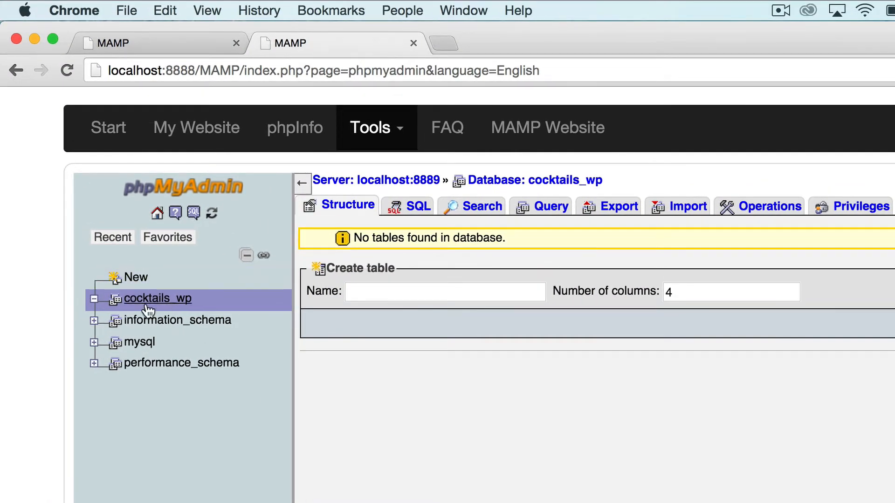
Close the phpMyAdmin page and search Google for wordpress in a new browser tab
{"action": "left_click", "coordinate": [412, 43]}
{"action": "left_click", "coordinate": [254, 42]}
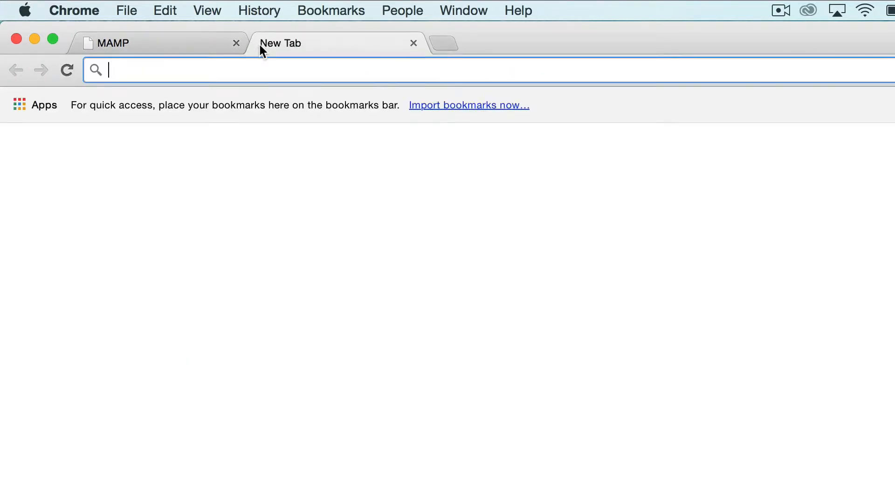
{"action": "type", "text": "wordp"}
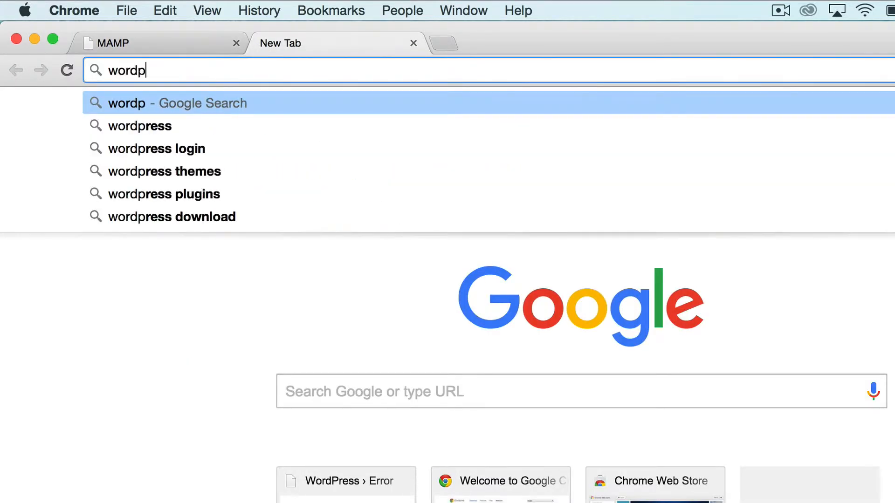
{"action": "key", "text": "Down"}
{"action": "key", "text": "Return"}
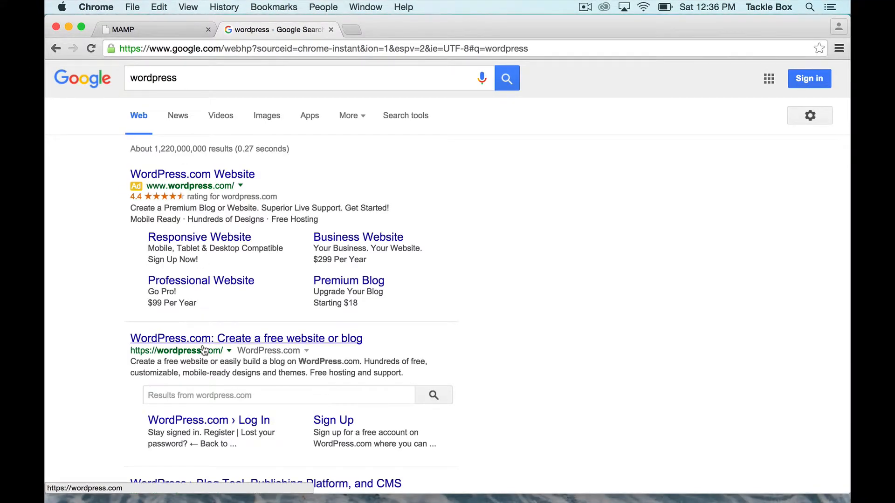
Open the wordpress.org site from the search results and download the WordPress 4.3.1 zip file
{"action": "left_click_drag", "start_coordinate": [205, 344], "coordinate": [209, 389]}
{"action": "scroll", "coordinate": [208, 390], "scroll_direction": "down", "scroll_amount": 2}
{"action": "left_click", "coordinate": [206, 419]}
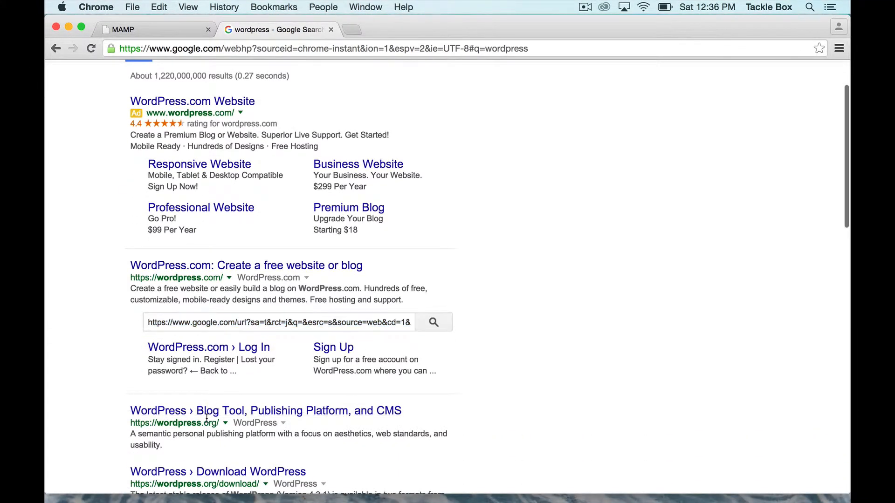
{"action": "left_click", "coordinate": [207, 412]}
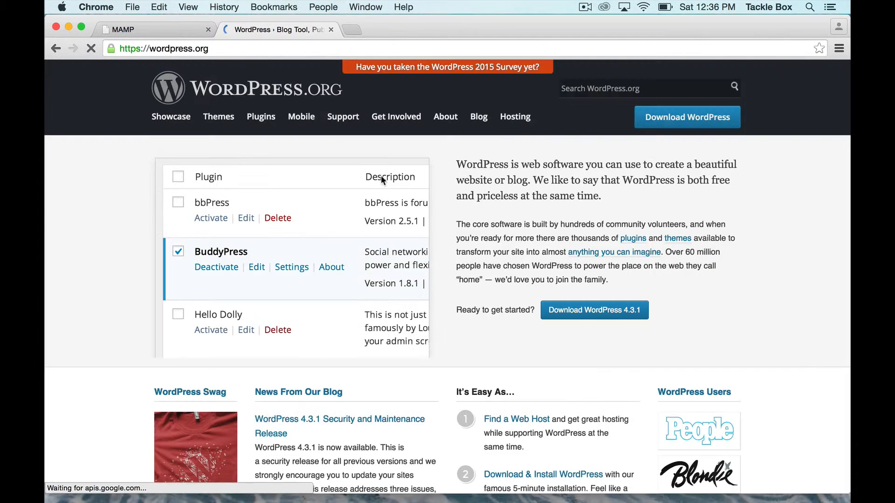
{"action": "left_click", "coordinate": [616, 317]}
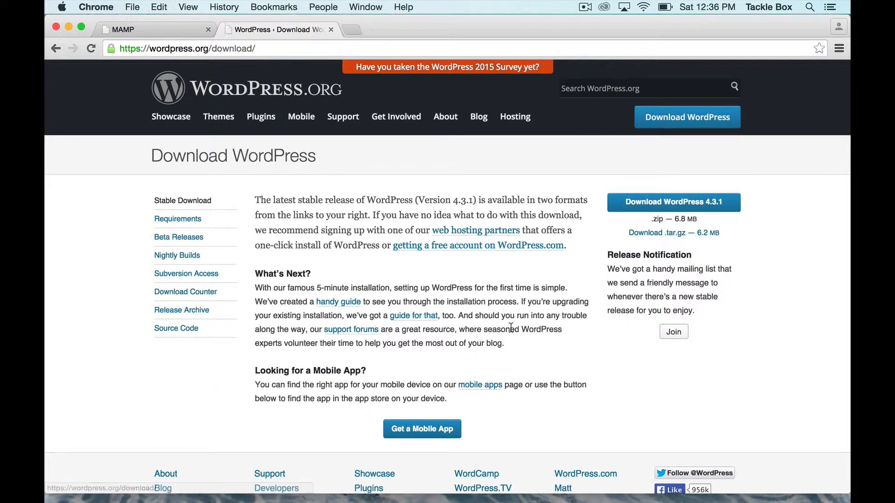
{"action": "left_click", "coordinate": [663, 205]}
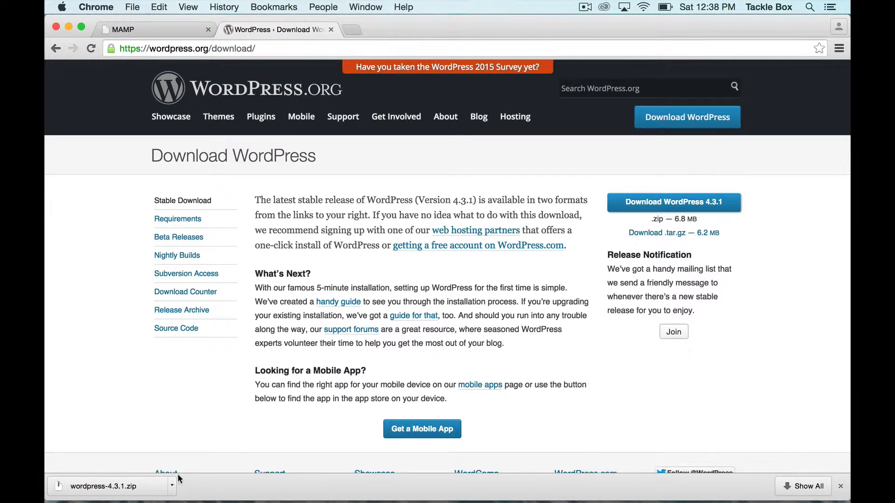
Show the downloaded wordpress-4.3.1.zip in Finder and extract it
{"action": "left_click", "coordinate": [172, 485]}
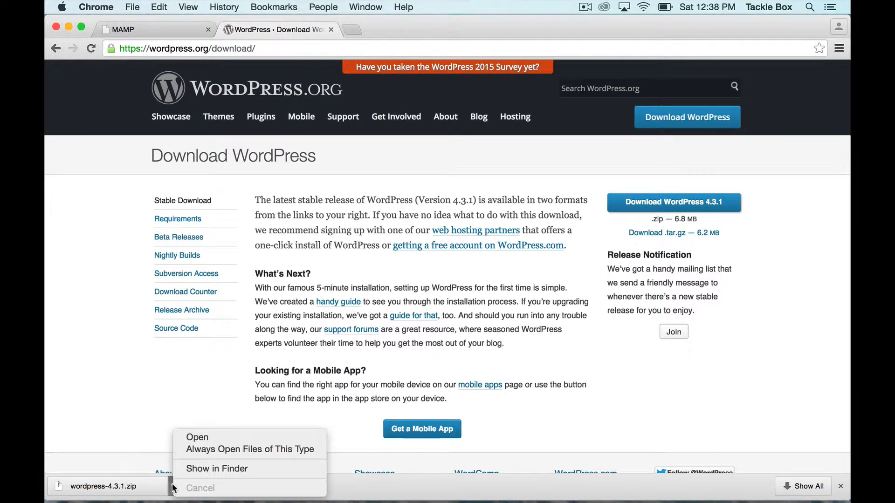
{"action": "left_click", "coordinate": [213, 468]}
{"action": "left_click_drag", "start_coordinate": [640, 208], "coordinate": [576, 142]}
{"action": "double_click", "coordinate": [491, 203]}
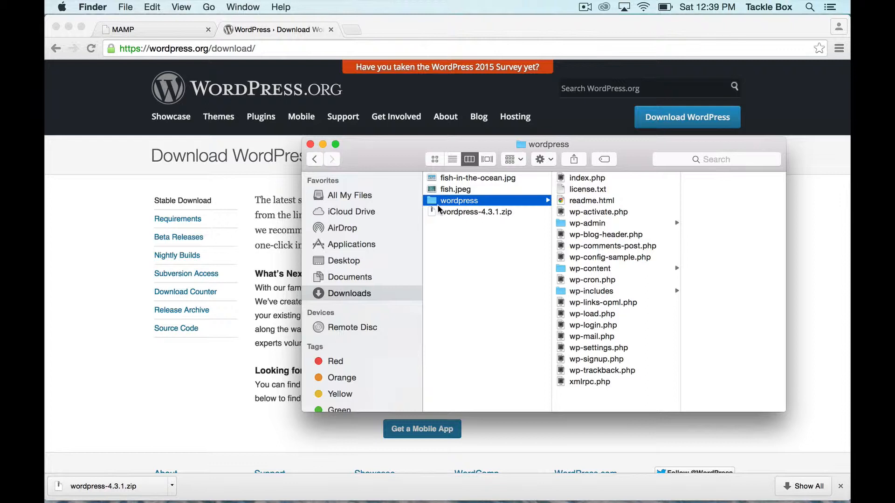
Rename the extracted wordpress folder as cocktails
{"action": "key", "text": "Return"}
{"action": "type", "text": "cod"}
{"action": "type", "text": "k"}
{"action": "type", "text": "tails"}
{"action": "key", "text": "Return"}
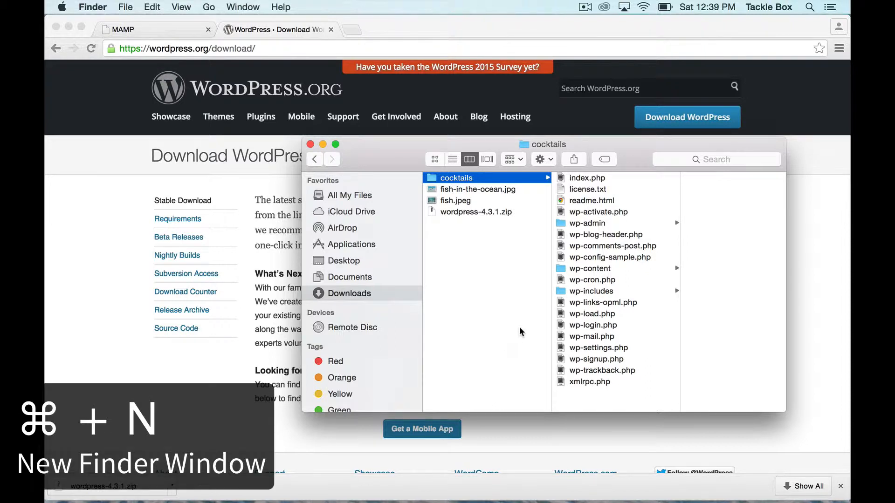
Open a second Finder window on the home folder and show it in column view
{"action": "key", "text": "super+n"}
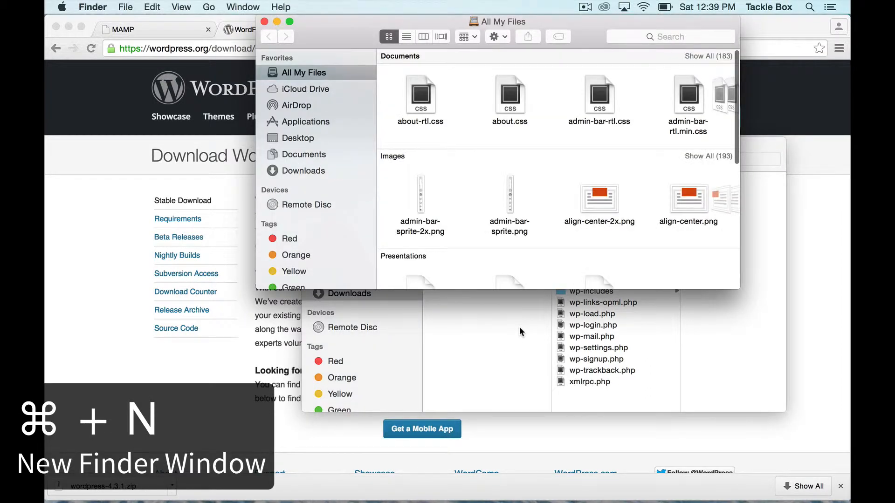
{"action": "key", "text": "shift+super+g"}
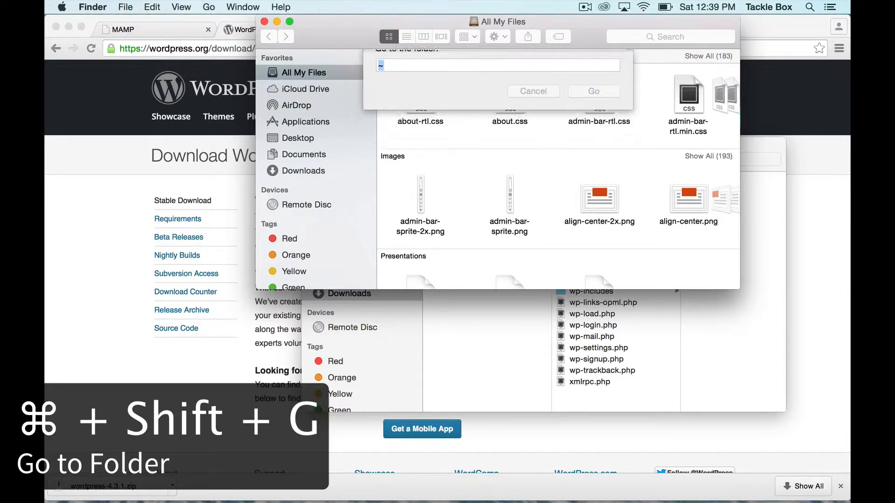
{"action": "key", "text": "Return"}
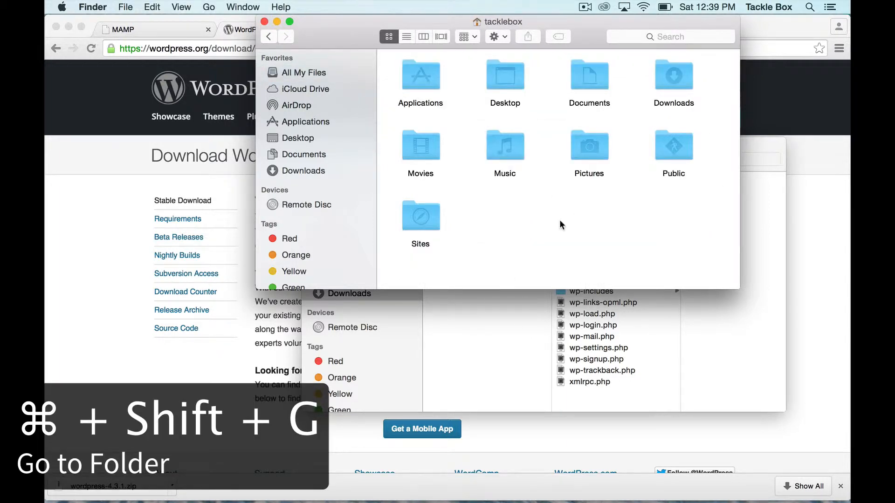
{"action": "key", "text": "super+3"}
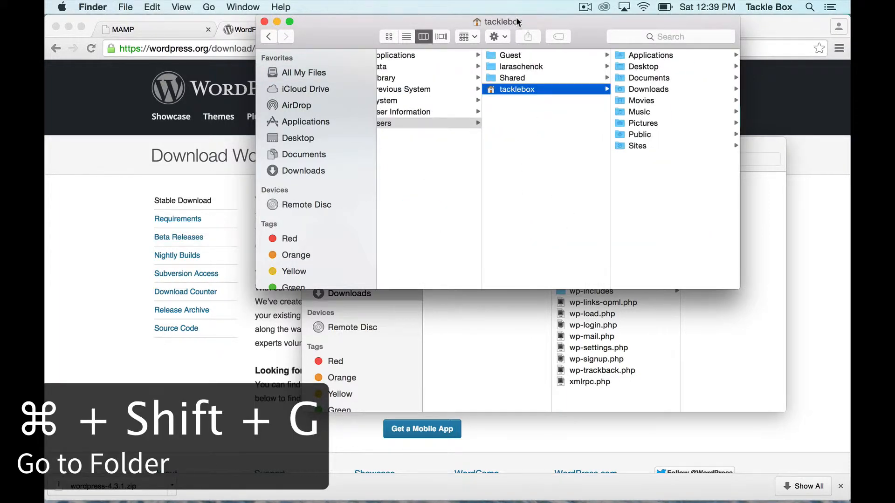
Shift and narrow the home folder window, fit its folder column width, and select the Sites folder
{"action": "left_click_drag", "start_coordinate": [516, 18], "coordinate": [340, 124]}
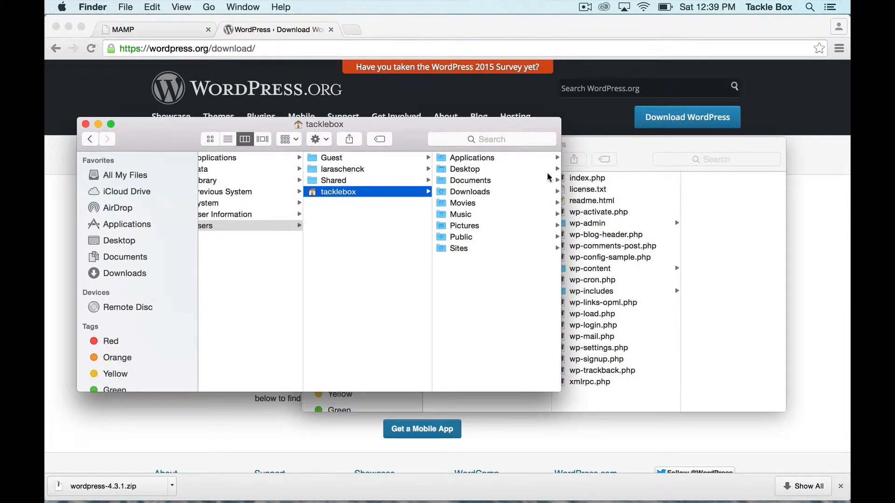
{"action": "left_click_drag", "start_coordinate": [561, 195], "coordinate": [517, 196]}
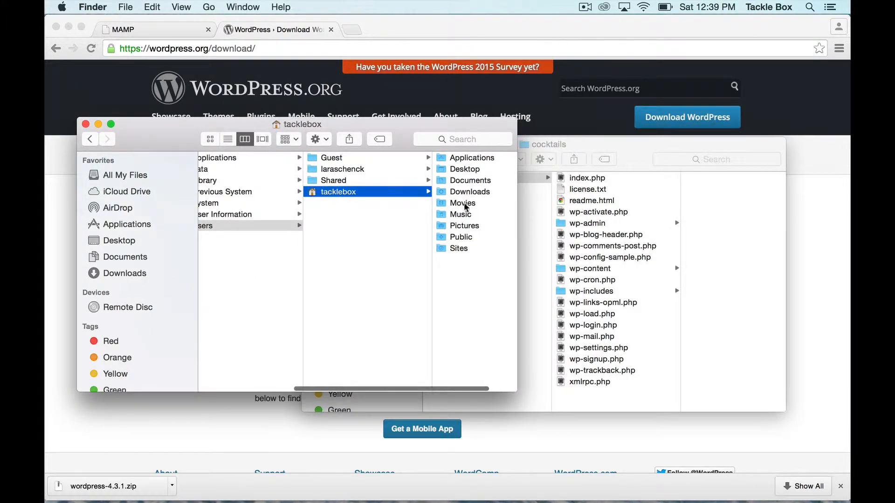
{"action": "double_click", "coordinate": [432, 196]}
{"action": "left_click", "coordinate": [427, 247]}
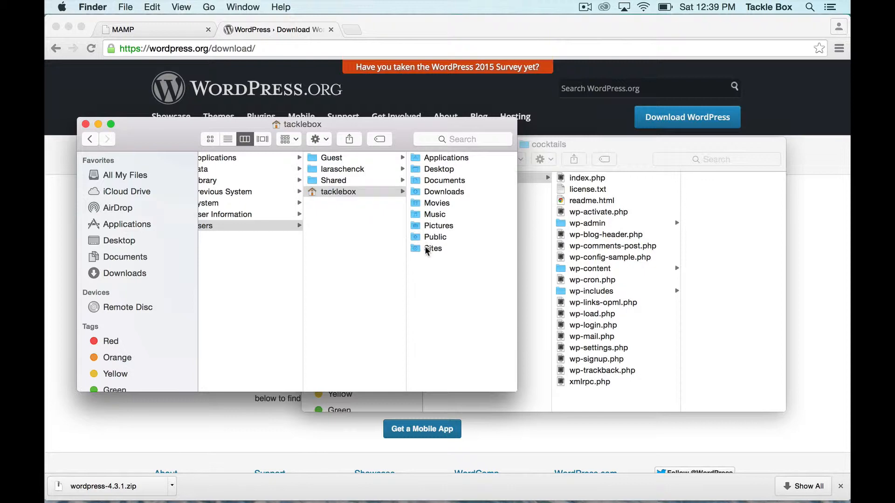
Move the cocktails folder from Downloads into the Sites folder and close the Downloads window
{"action": "left_click_drag", "start_coordinate": [545, 146], "coordinate": [765, 178]}
{"action": "left_click_drag", "start_coordinate": [703, 212], "coordinate": [456, 210]}
{"action": "scroll", "coordinate": [299, 302], "scroll_direction": "left", "scroll_amount": 5}
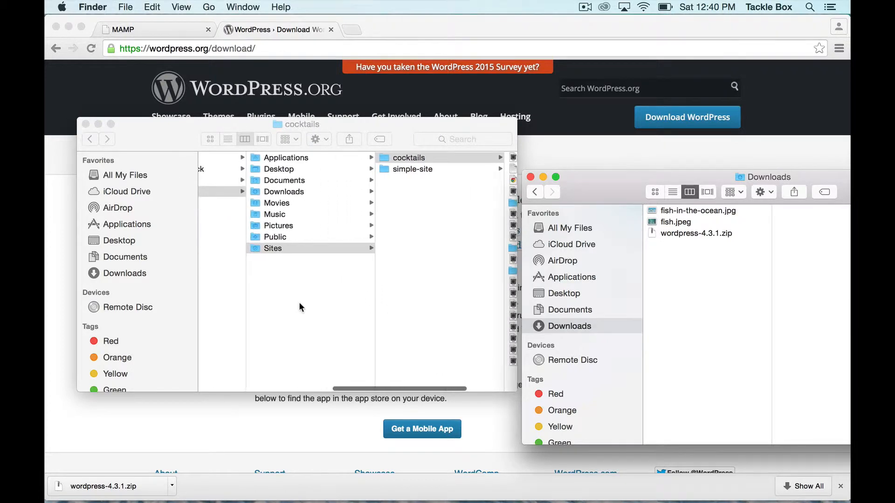
{"action": "scroll", "coordinate": [298, 302], "scroll_direction": "left", "scroll_amount": 1}
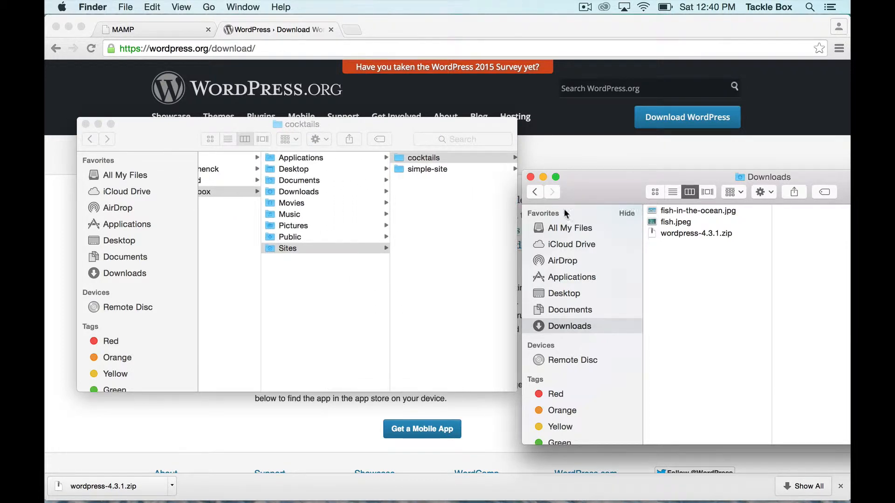
{"action": "left_click", "coordinate": [530, 177]}
{"action": "left_click_drag", "start_coordinate": [319, 124], "coordinate": [644, 181]}
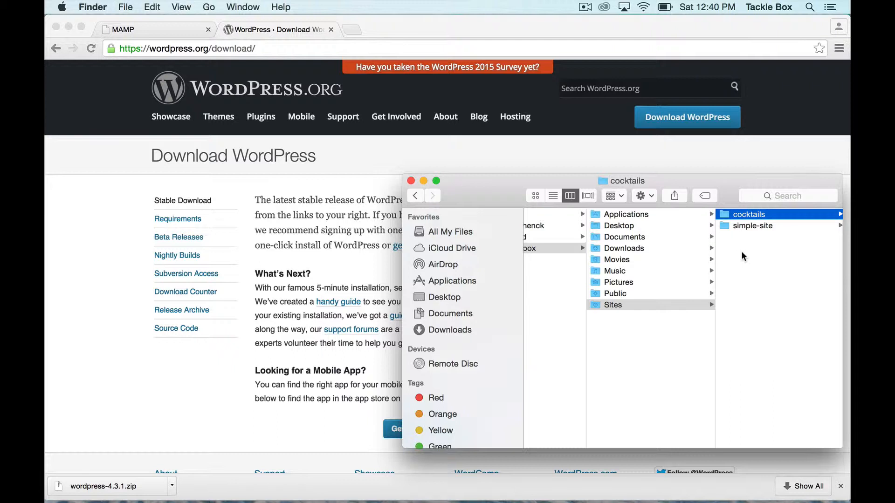
Switch to Chrome and enter localhost:8888/cocktails as the address, without loading the page
{"action": "left_click", "coordinate": [363, 139]}
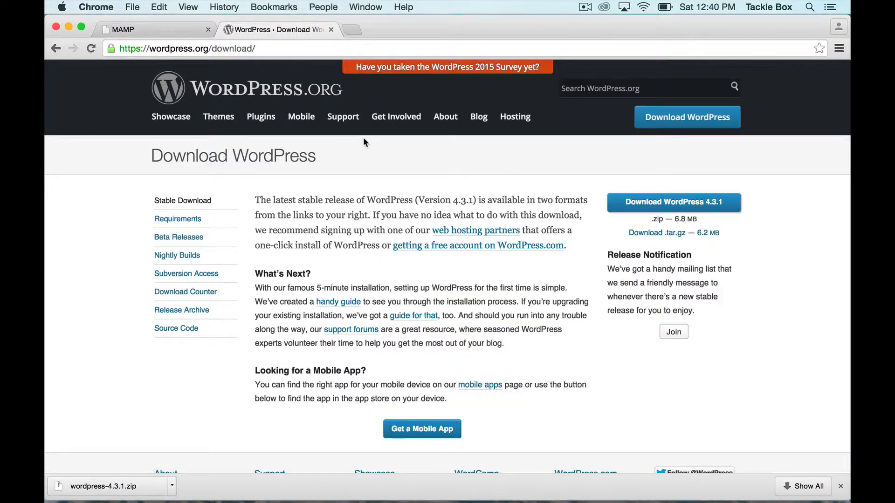
{"action": "left_click", "coordinate": [247, 48]}
{"action": "type", "text": "localhost:8888"}
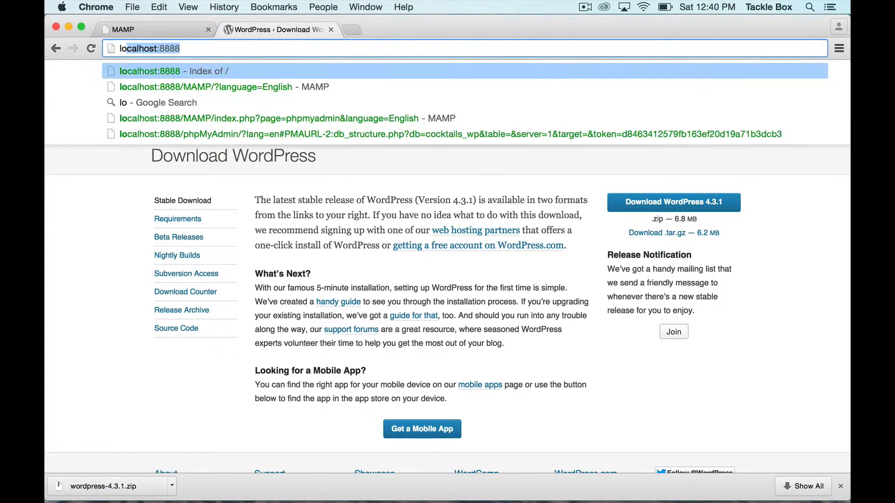
{"action": "key", "text": "Down"}
{"action": "key", "text": "shift+alt+Left"}
{"action": "key", "text": "shift+alt+Left"}
{"action": "key", "text": "shift+alt+Left"}
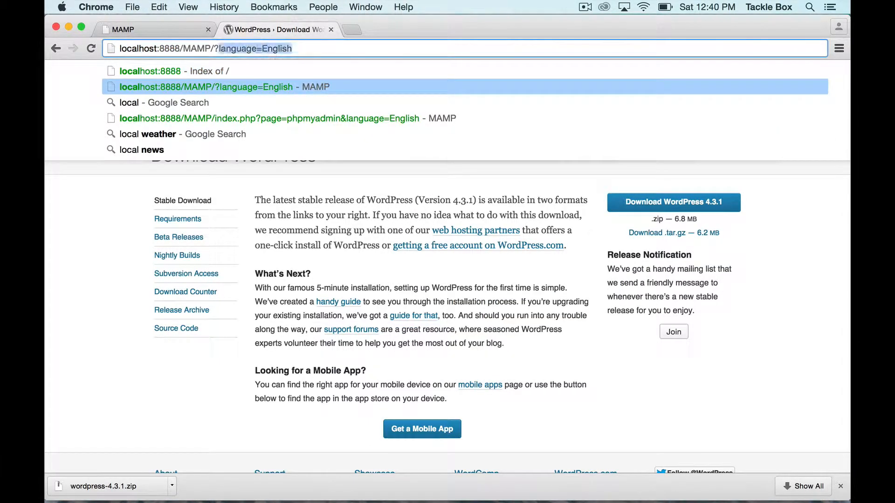
{"action": "key", "text": "BackSpace"}
{"action": "type", "text": "cockatils"}
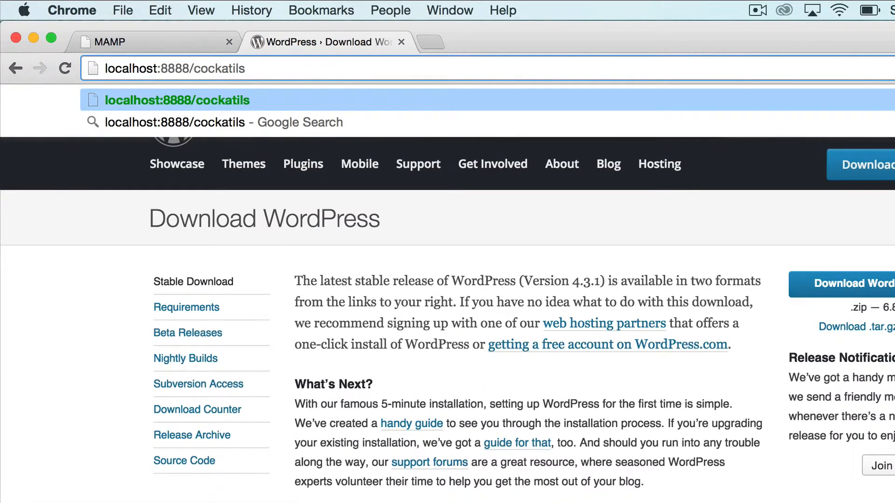
{"action": "key", "text": "shift+alt+Left"}
{"action": "type", "text": "cocktails"}
{"action": "key", "text": "super+a"}
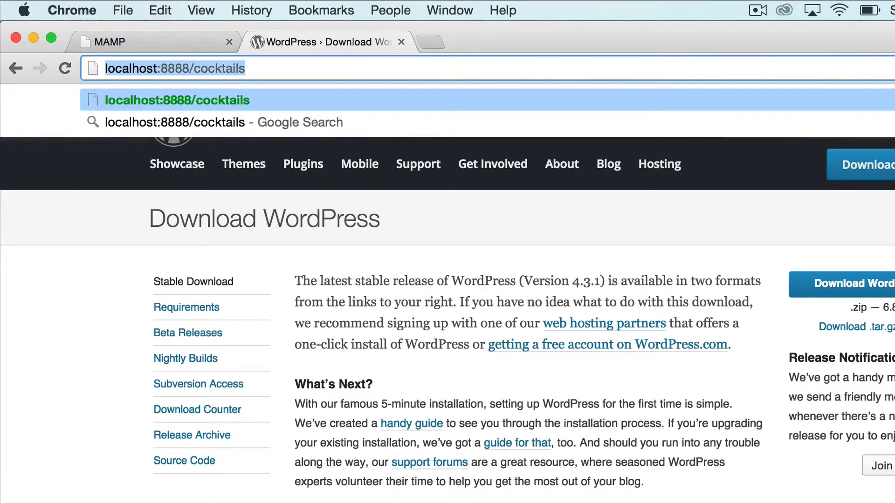
{"action": "type", "text": "ctkls.t"}
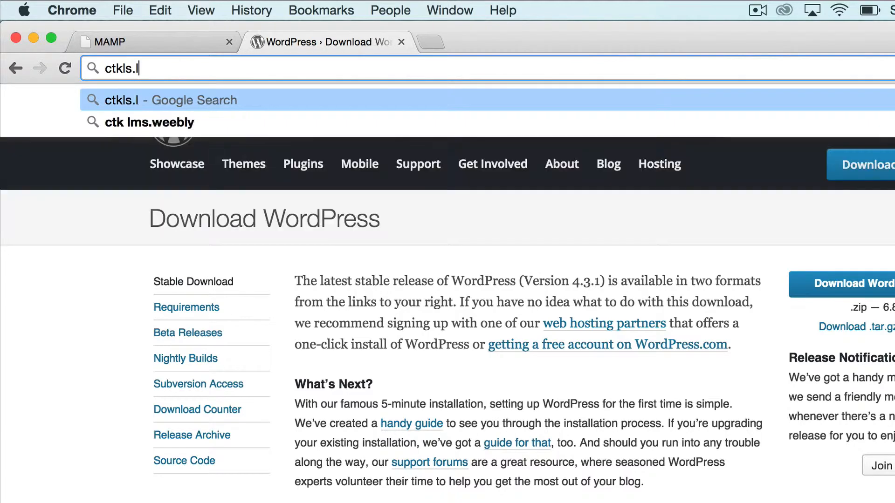
{"action": "key", "text": "BackSpace"}
{"action": "type", "text": "local"}
{"action": "key", "text": "Left"}
{"action": "key", "text": "Left"}
{"action": "key", "text": "Left"}
{"action": "key", "text": "Left"}
{"action": "key", "text": "Left"}
{"action": "key", "text": "Left"}
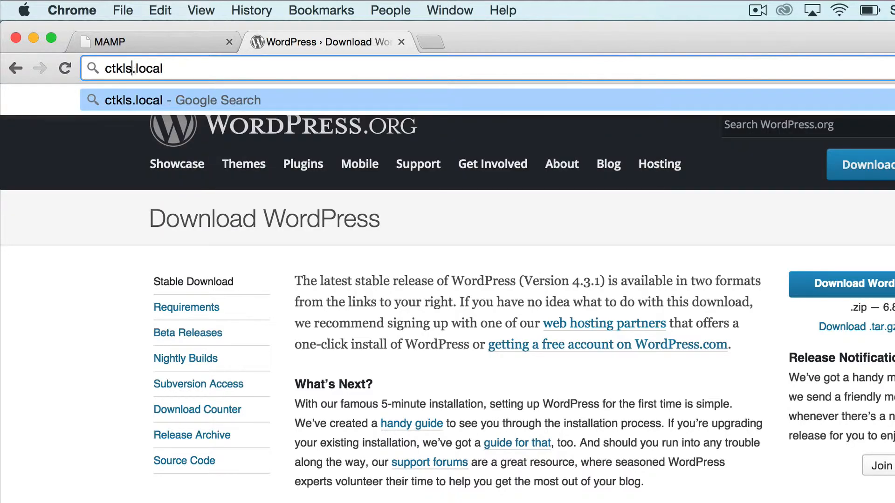
{"action": "key", "text": "shift+alt+Left"}
{"action": "type", "text": "cock"}
{"action": "key", "text": "super+z"}
{"action": "key", "text": "Left"}
{"action": "key", "text": "super+a"}
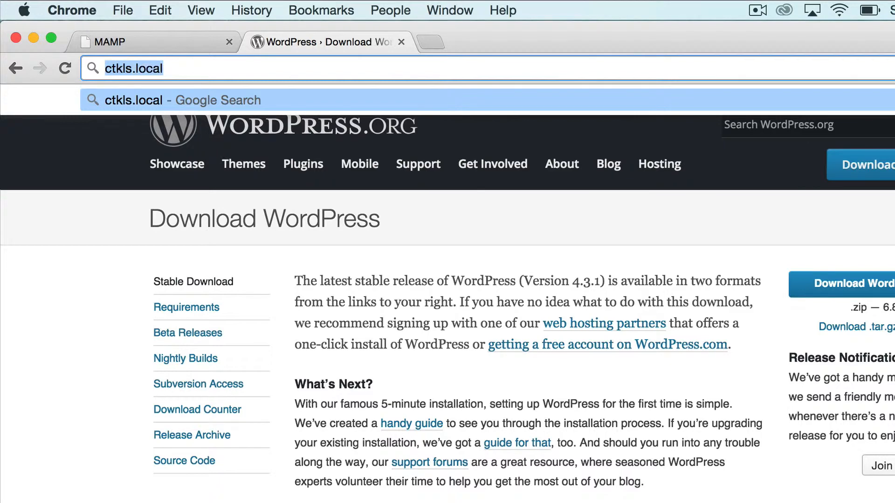
{"action": "key", "text": "Left"}
{"action": "key", "text": "shift+alt+Right"}
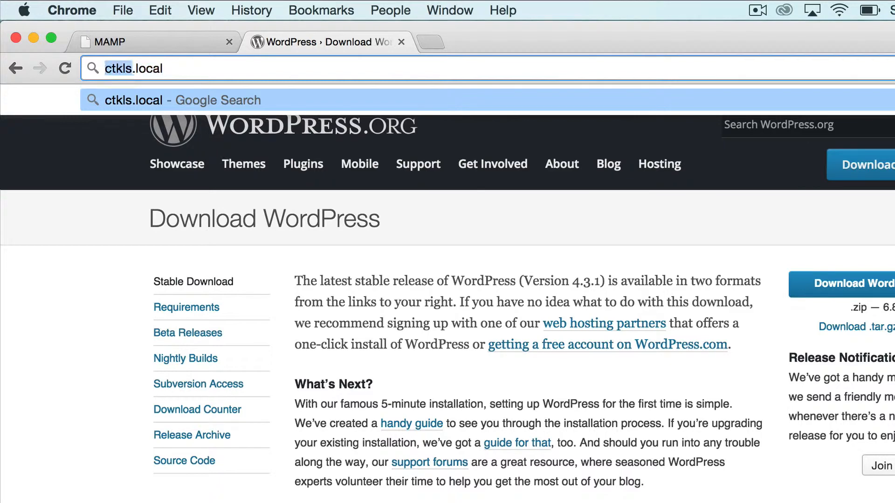
{"action": "key", "text": "Right"}
{"action": "key", "text": "BackSpace"}
{"action": "key", "text": "BackSpace"}
{"action": "key", "text": "BackSpace"}
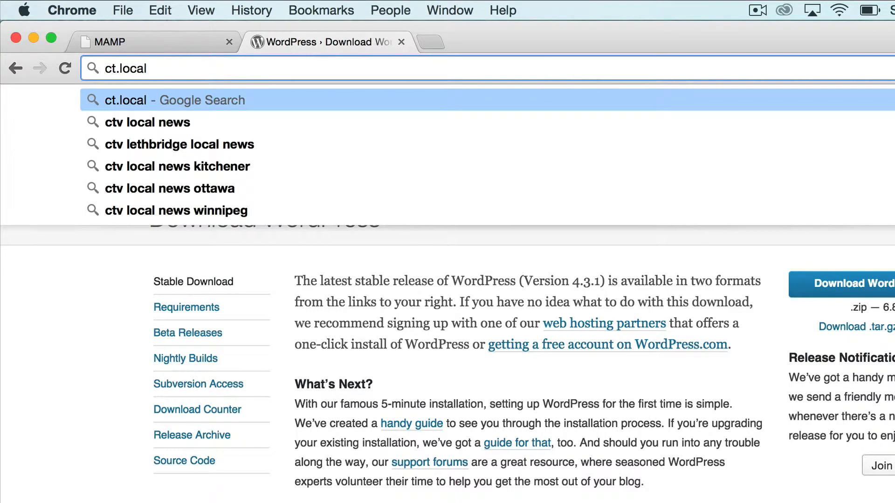
{"action": "type", "text": "l"}
{"action": "key", "text": "Right"}
{"action": "key", "text": "Right"}
{"action": "key", "text": "super+Right"}
{"action": "key", "text": "super+a"}
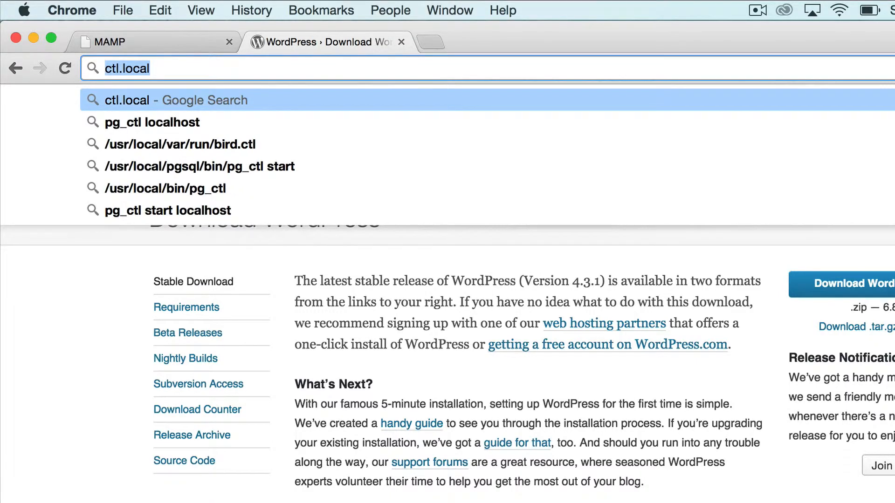
{"action": "key", "text": "super+z"}
{"action": "key", "text": "super+z"}
{"action": "key", "text": "super+z"}
{"action": "key", "text": "Right"}
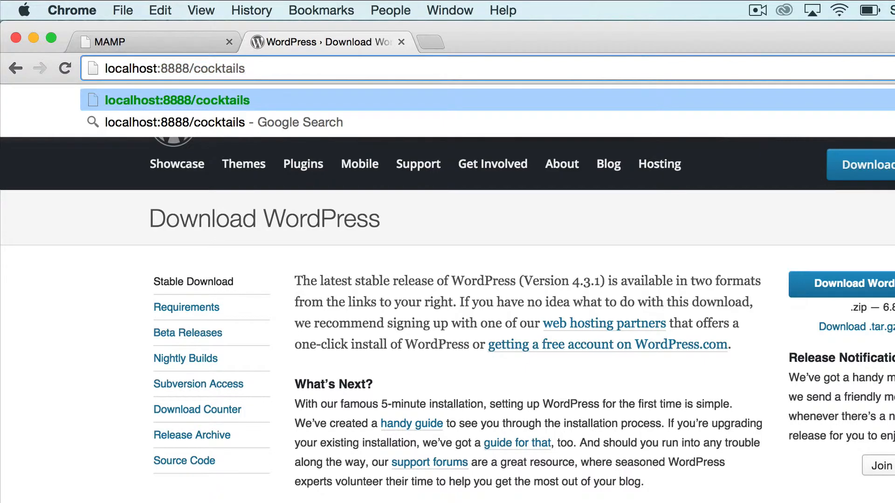
Load localhost:8888/cocktails and continue the WordPress setup with English (United States) as the language
{"action": "key", "text": "Return"}
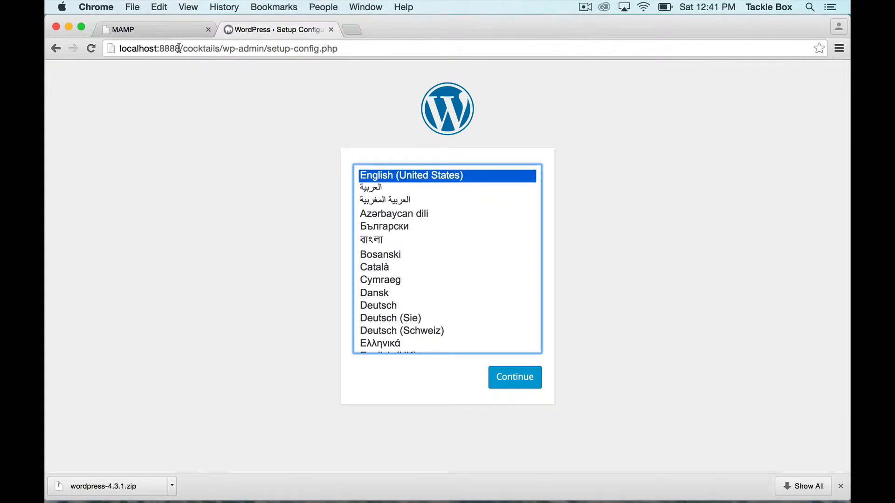
{"action": "left_click_drag", "start_coordinate": [180, 48], "coordinate": [142, 52]}
{"action": "left_click", "coordinate": [158, 88]}
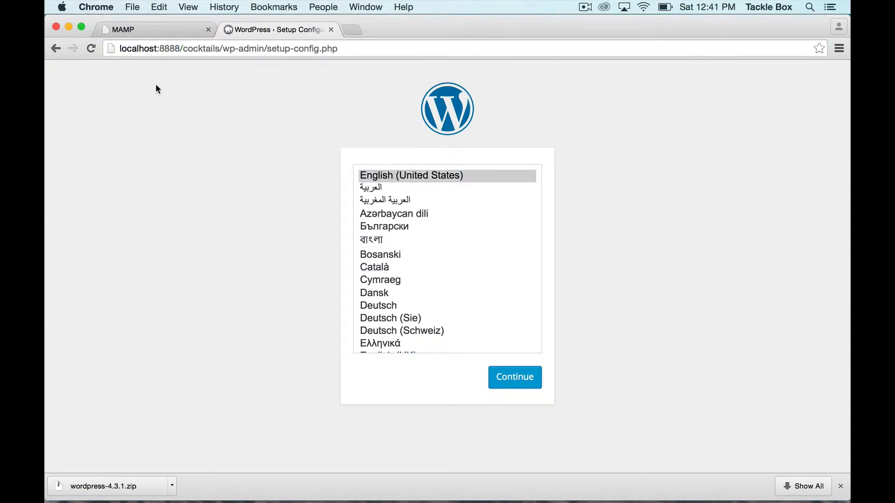
{"action": "left_click", "coordinate": [536, 387]}
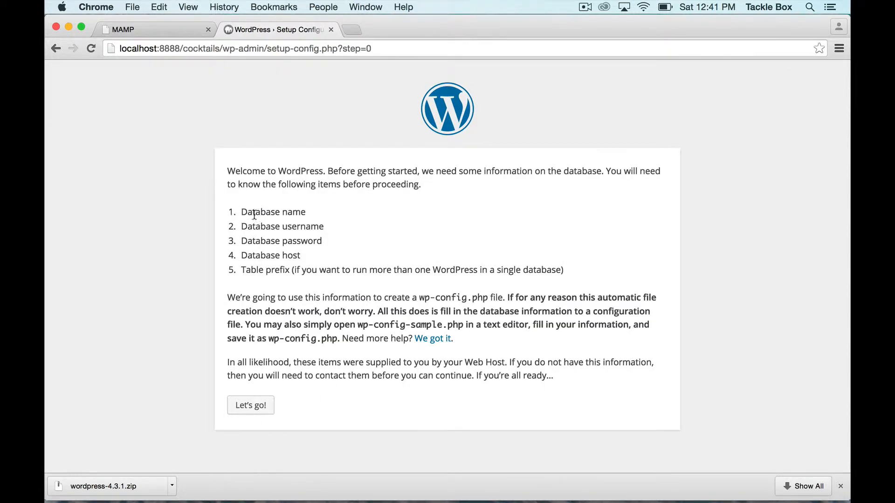
Proceed past the list of required database items and set the database name to cocktails_wp
{"action": "left_click_drag", "start_coordinate": [241, 212], "coordinate": [241, 282]}
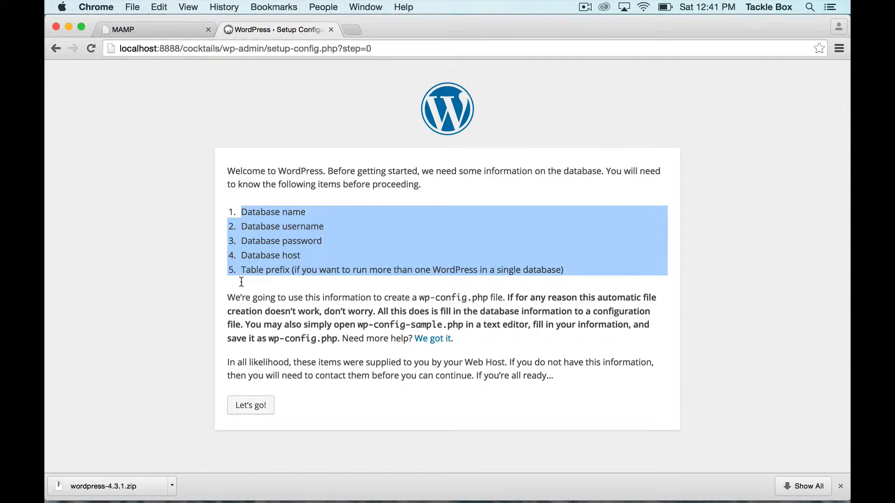
{"action": "left_click", "coordinate": [241, 281]}
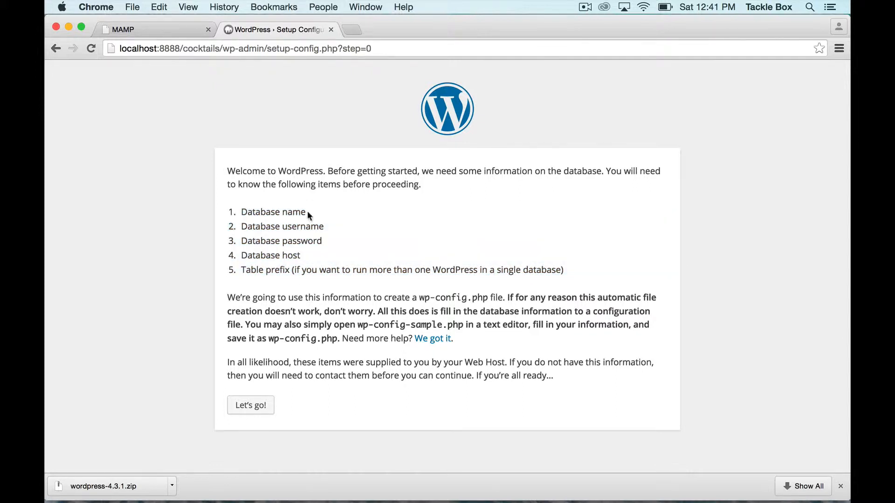
{"action": "left_click_drag", "start_coordinate": [309, 213], "coordinate": [243, 209]}
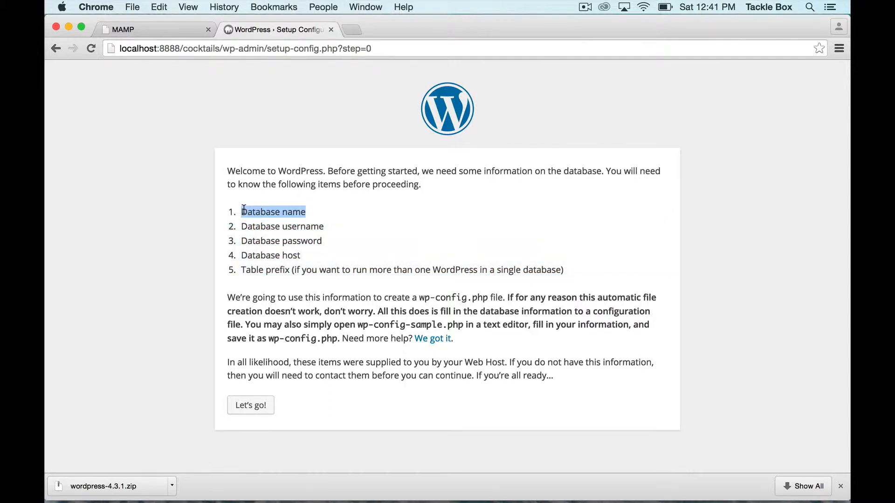
{"action": "left_click", "coordinate": [259, 405]}
{"action": "left_click", "coordinate": [385, 200]}
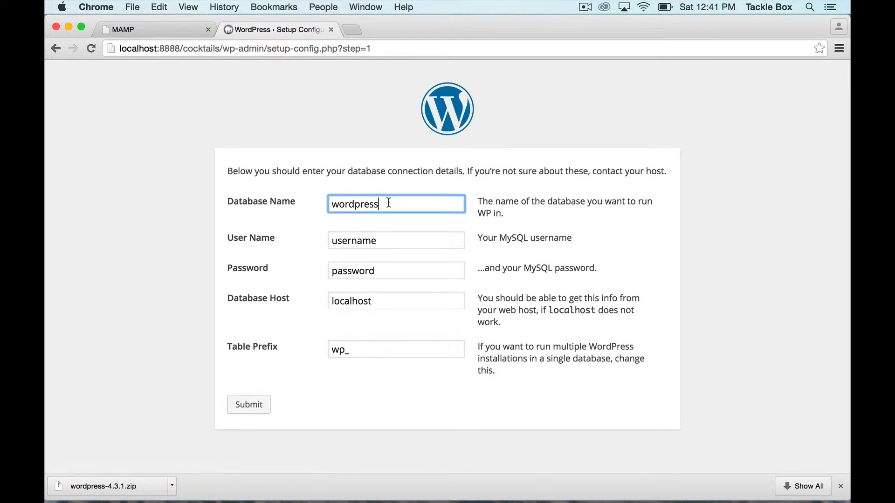
{"action": "double_click", "coordinate": [388, 203]}
{"action": "type", "text": "cocktails_wp"}
Set the database user name to root and enter the MySQL password
{"action": "left_click", "coordinate": [366, 240]}
{"action": "double_click", "coordinate": [367, 240]}
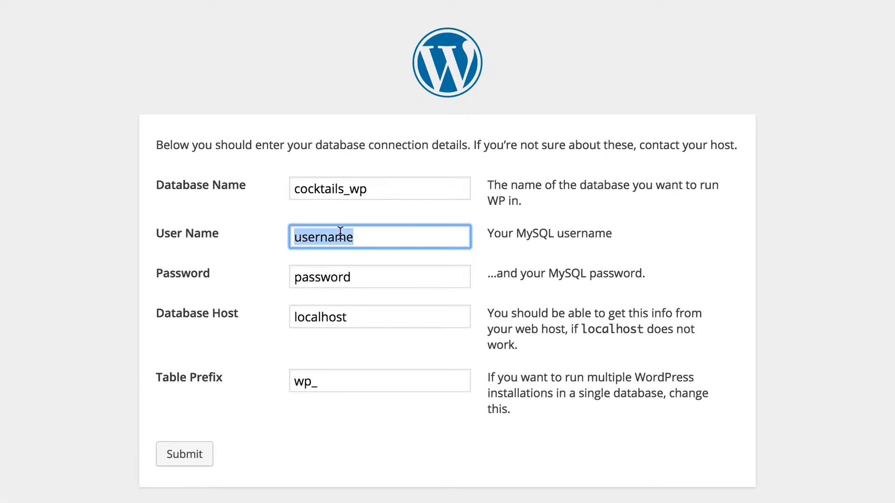
{"action": "key", "text": "BackSpace"}
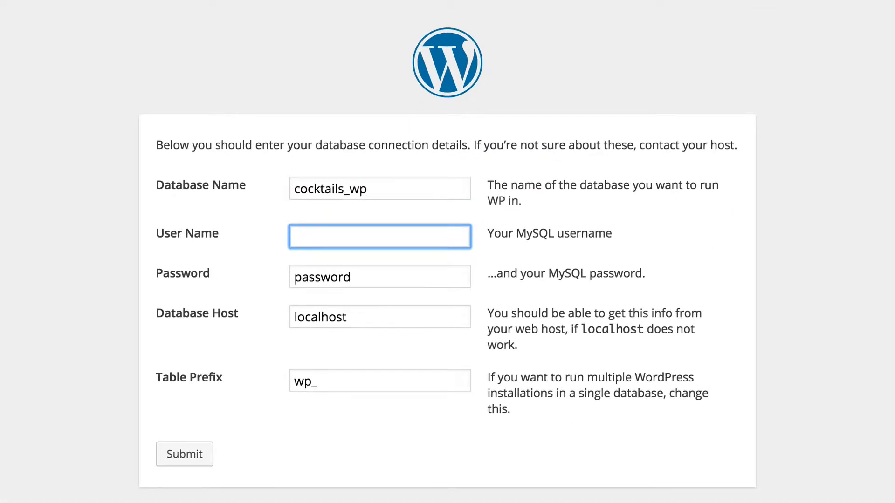
{"action": "type", "text": "root"}
{"action": "key", "text": "Tab"}
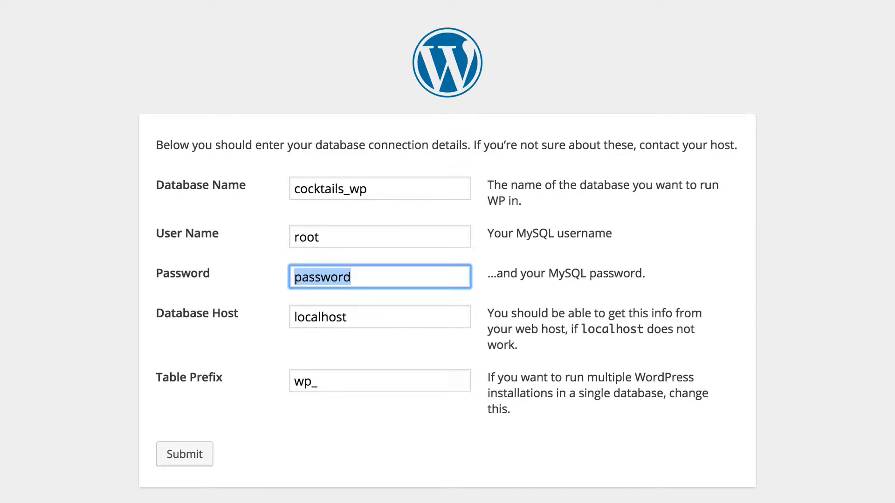
{"action": "type", "text": "root"}
Submit the database connection details and run the WordPress install
{"action": "left_click", "coordinate": [309, 289]}
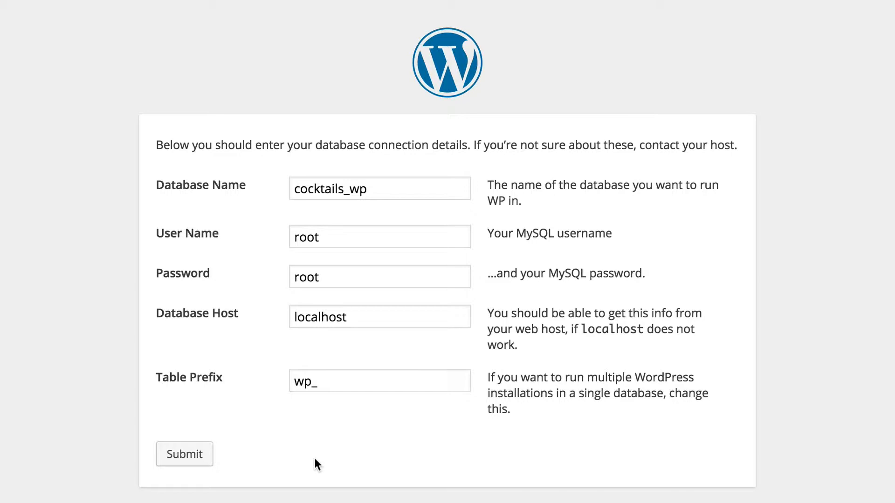
{"action": "left_click", "coordinate": [178, 462]}
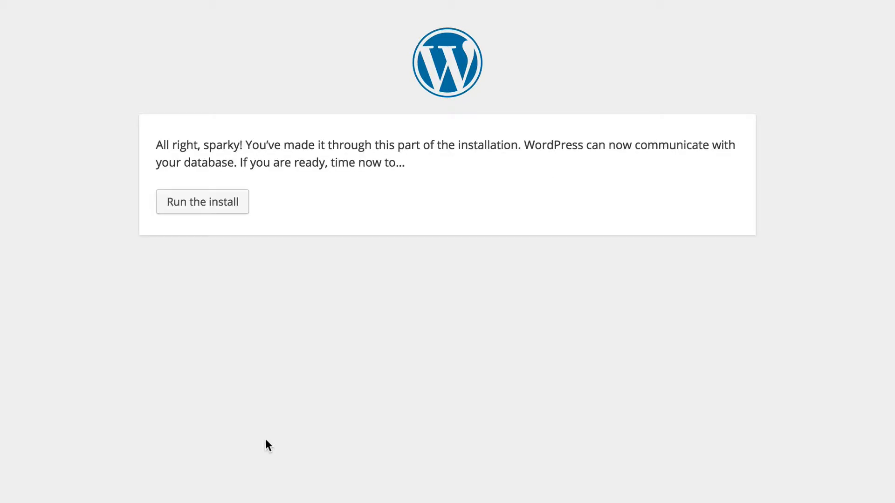
{"action": "left_click", "coordinate": [193, 205]}
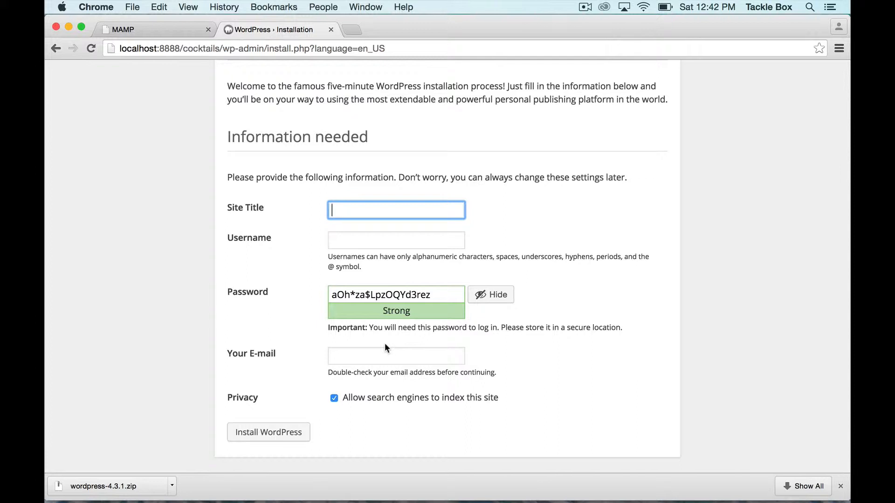
Switch to Finder and open wp-config.php from the cocktails folder in Sublime Text
{"action": "key", "text": "super+Tab"}
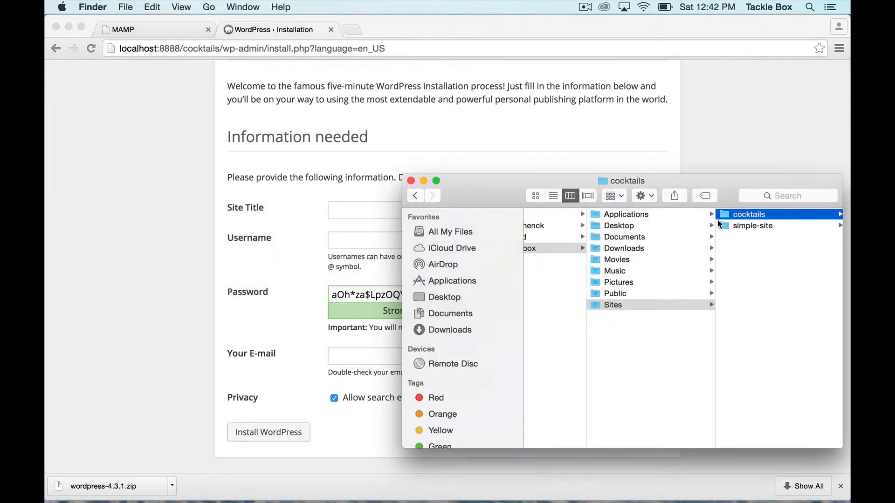
{"action": "scroll", "coordinate": [783, 235], "scroll_direction": "right", "scroll_amount": 5}
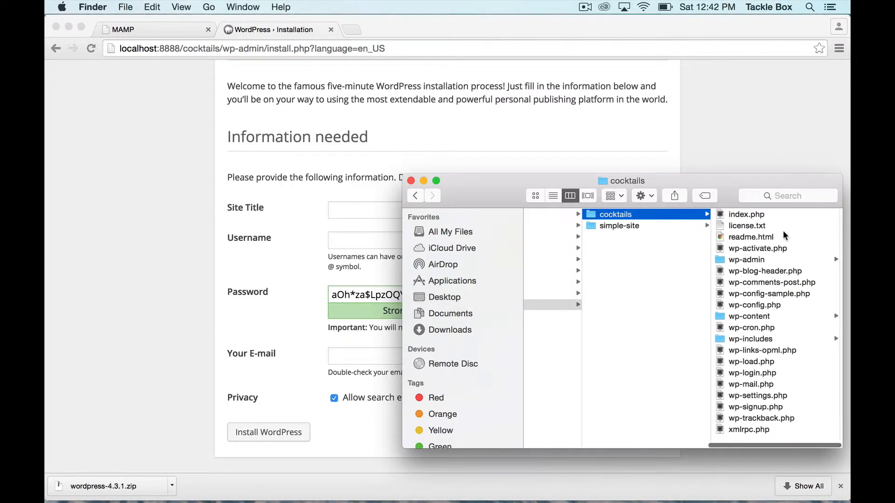
{"action": "left_click", "coordinate": [746, 305]}
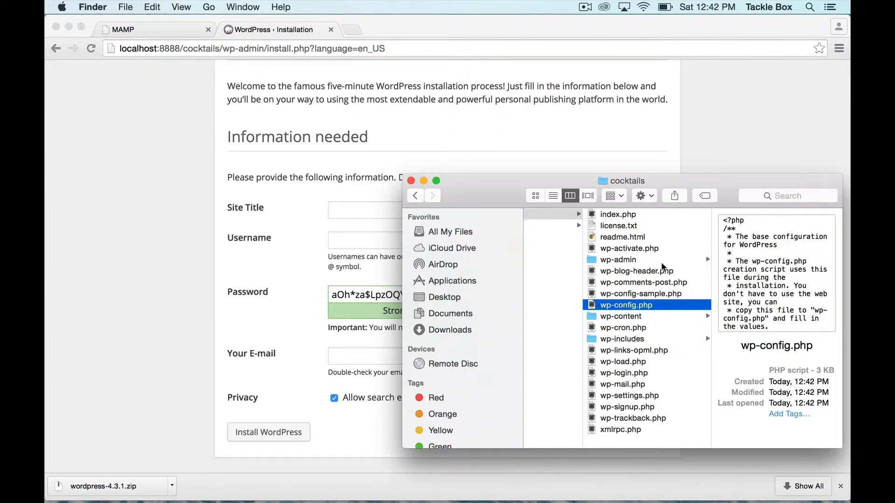
{"action": "double_click", "coordinate": [654, 307]}
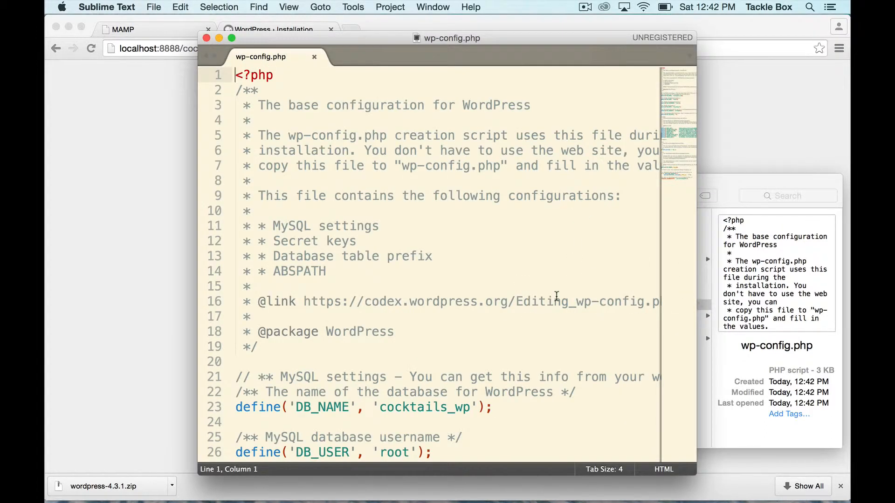
Reduce the text size slightly so the lines of wp-config.php fit the window better
{"action": "key", "text": "super+minus"}
{"action": "key", "text": "super+minus"}
{"action": "key", "text": "super+minus"}
{"action": "key", "text": "super+minus"}
{"action": "key", "text": "super+minus"}
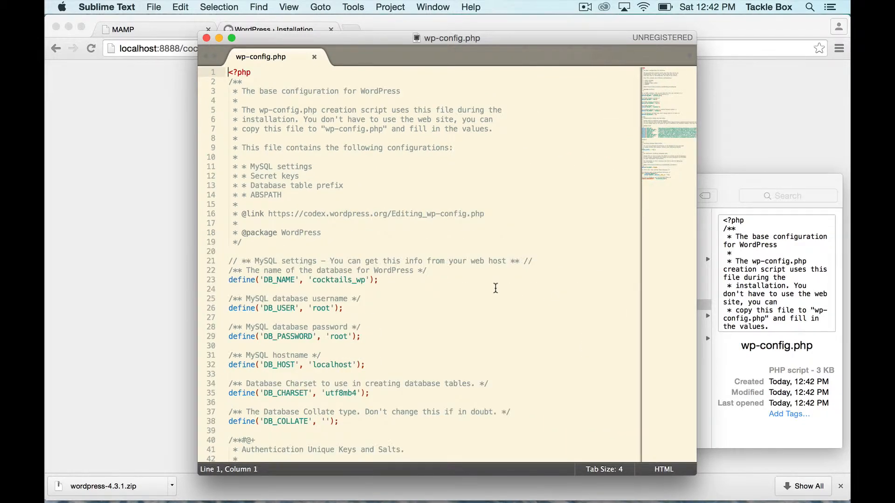
{"action": "key", "text": "super+plus"}
{"action": "key", "text": "super+plus"}
{"action": "key", "text": "super+plus"}
Examine the MySQL settings in wp-config.php, in particular the DB_NAME definition
{"action": "scroll", "coordinate": [402, 303], "scroll_direction": "down", "scroll_amount": 5}
{"action": "scroll", "coordinate": [398, 303], "scroll_direction": "up", "scroll_amount": 3}
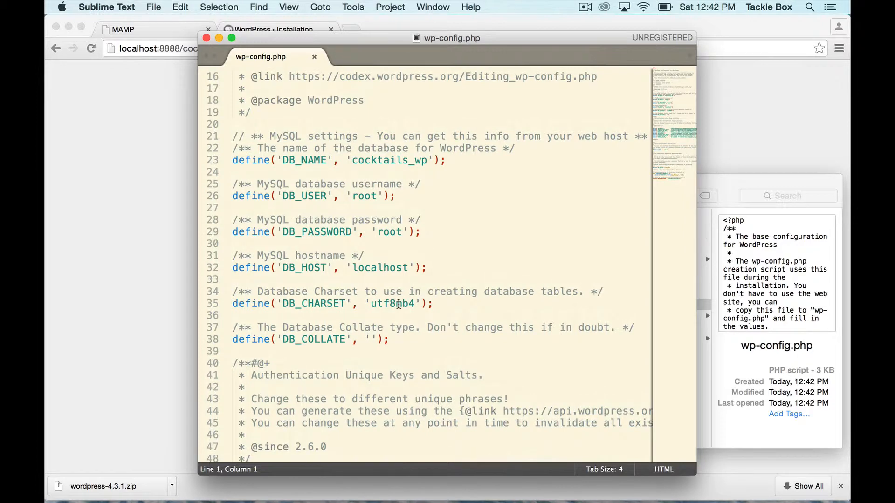
{"action": "scroll", "coordinate": [391, 172], "scroll_direction": "up", "scroll_amount": 1}
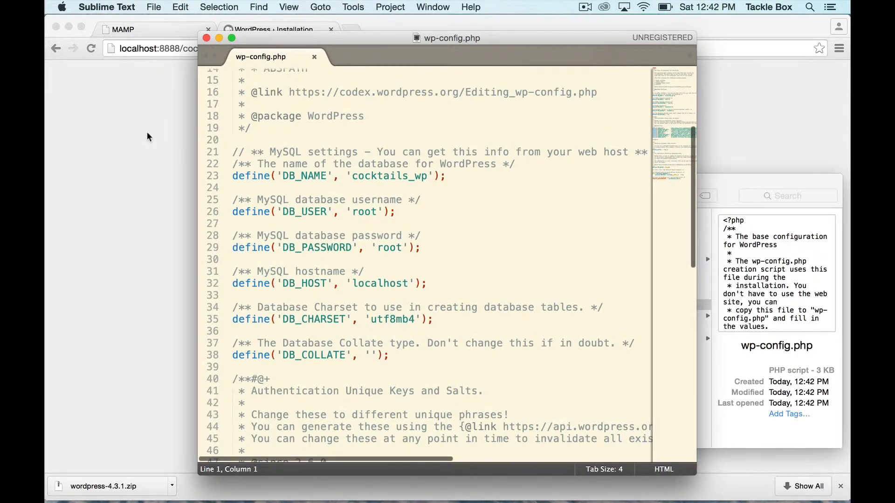
{"action": "double_click", "coordinate": [402, 172]}
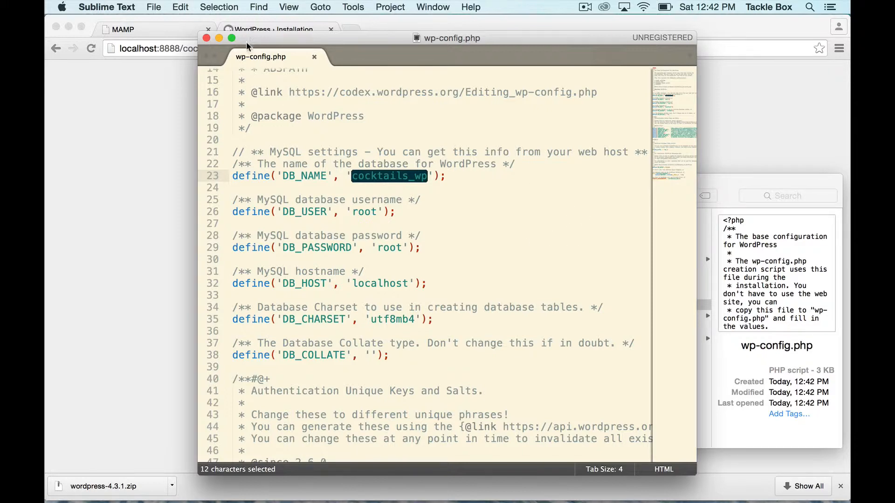
{"action": "left_click", "coordinate": [316, 177]}
{"action": "double_click", "coordinate": [317, 177]}
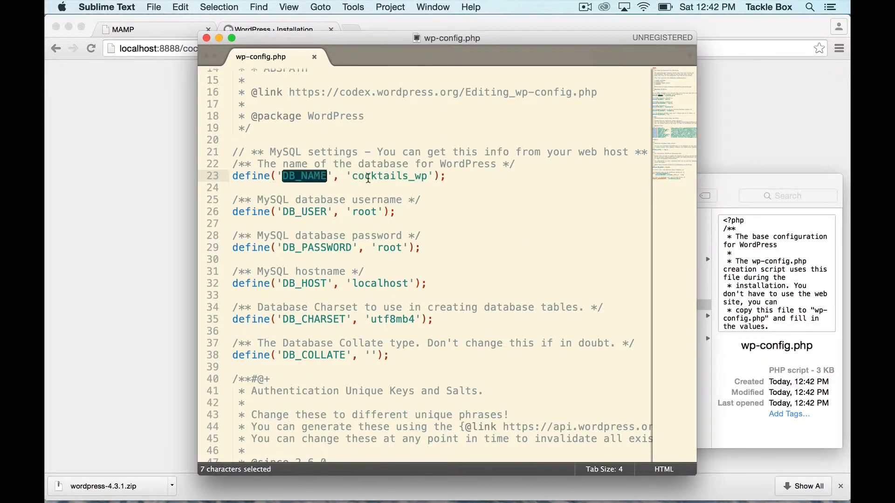
{"action": "double_click", "coordinate": [389, 177]}
{"action": "left_click", "coordinate": [390, 178]}
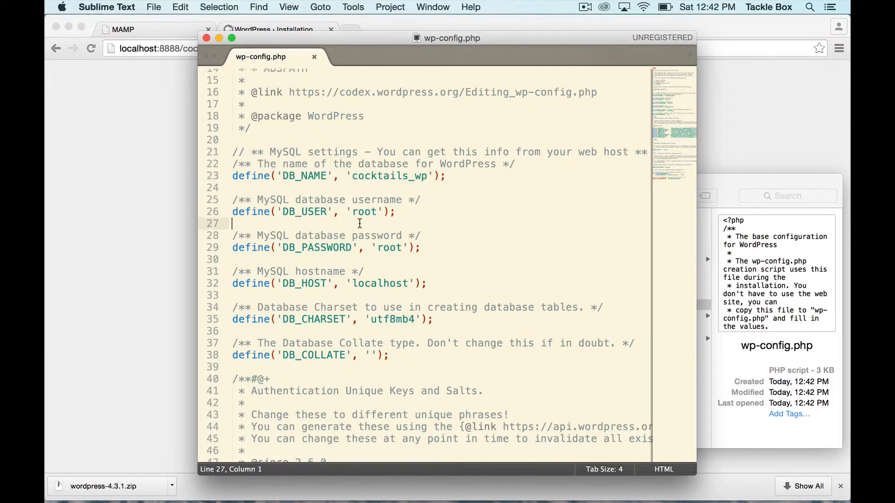
Examine the DB_USER, DB_PASSWORD, DB_HOST and DB_CHARSET definitions and skim the rest of wp-config.php
{"action": "double_click", "coordinate": [317, 211]}
{"action": "left_click", "coordinate": [363, 213]}
{"action": "double_click", "coordinate": [362, 212]}
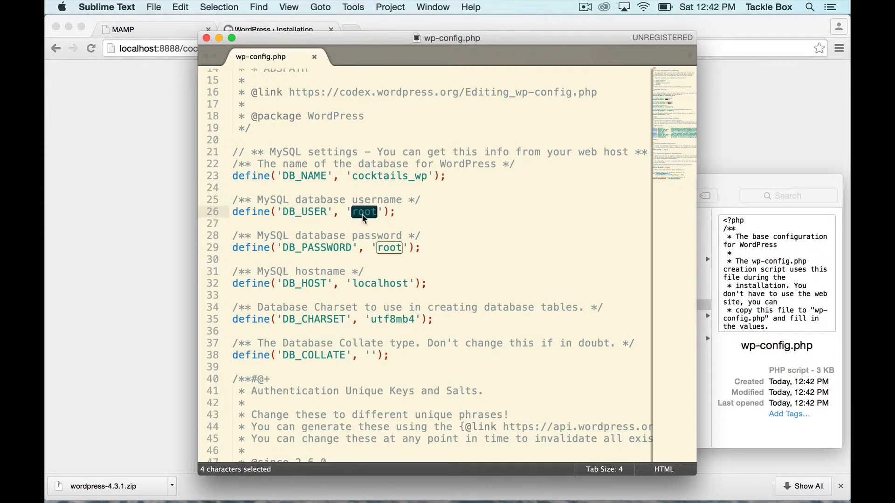
{"action": "left_click", "coordinate": [323, 248]}
{"action": "double_click", "coordinate": [323, 247]}
{"action": "left_click", "coordinate": [390, 247]}
{"action": "double_click", "coordinate": [390, 247]}
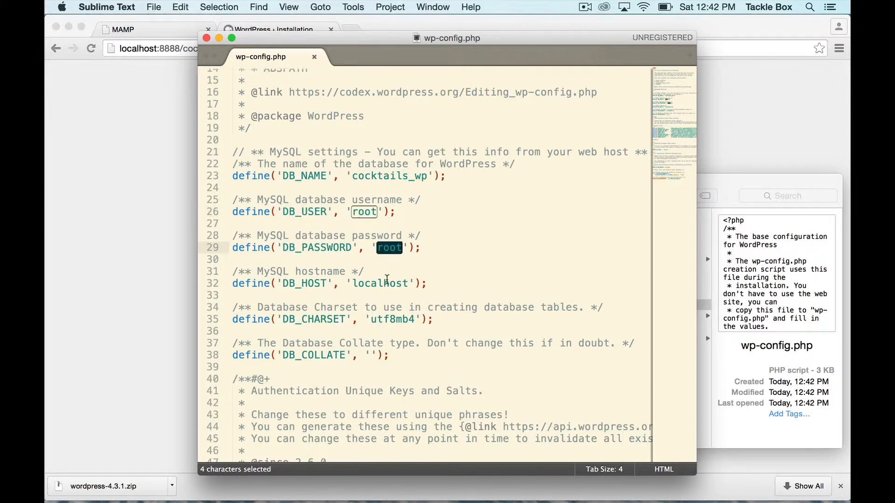
{"action": "double_click", "coordinate": [385, 284]}
{"action": "left_click", "coordinate": [408, 319]}
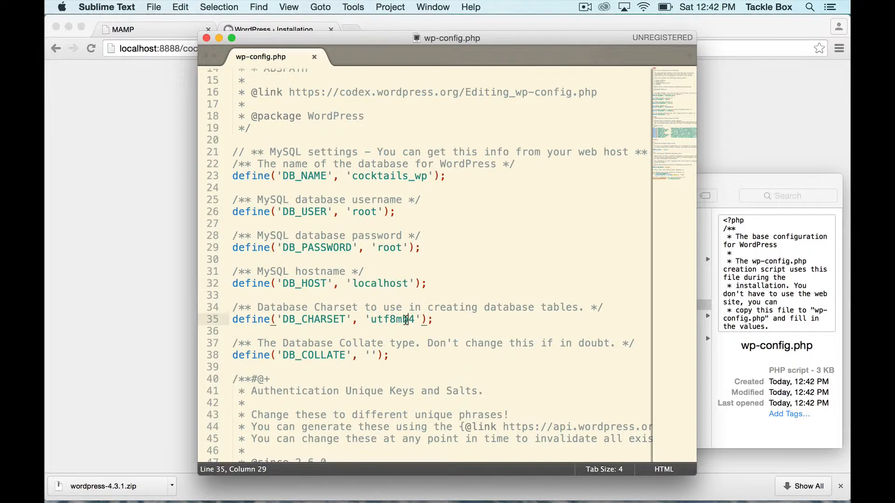
{"action": "scroll", "coordinate": [405, 320], "scroll_direction": "up", "scroll_amount": 2}
{"action": "scroll", "coordinate": [405, 320], "scroll_direction": "down", "scroll_amount": 3}
{"action": "scroll", "coordinate": [405, 320], "scroll_direction": "down", "scroll_amount": 1}
{"action": "scroll", "coordinate": [405, 321], "scroll_direction": "up", "scroll_amount": 6}
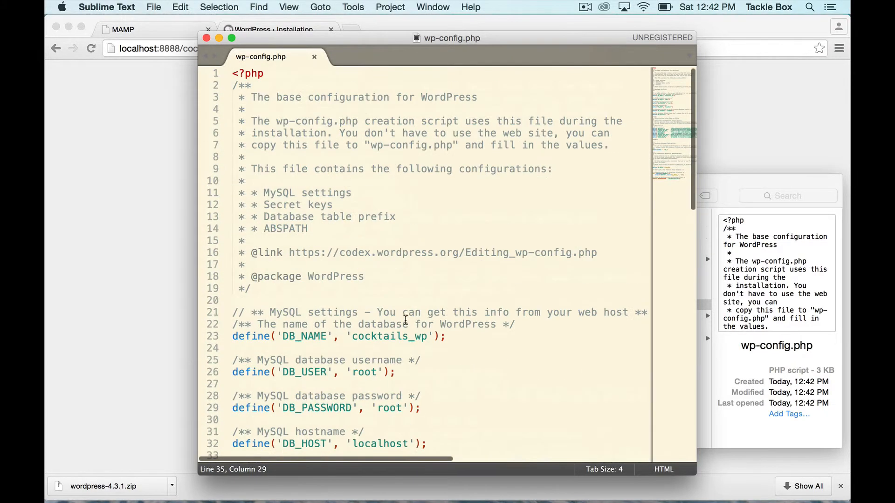
Close the wp-config.php and cocktails folder windows and return to the WordPress installation form in Chrome
{"action": "left_click", "coordinate": [207, 39]}
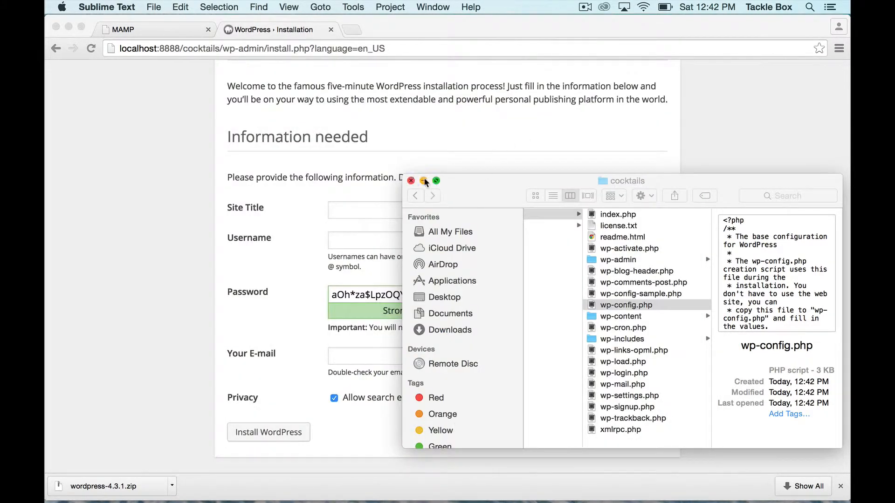
{"action": "left_click", "coordinate": [410, 181]}
{"action": "left_click", "coordinate": [377, 219]}
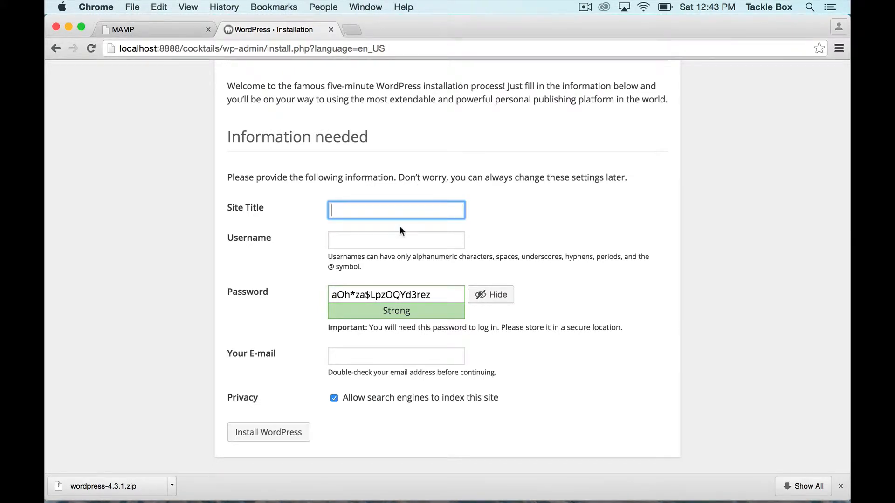
Set the site title to Cocktails Website Fun and the username to cocktailsAdmin
{"action": "type", "text": "Cocktails Website Fun"}
{"action": "key", "text": "Tab"}
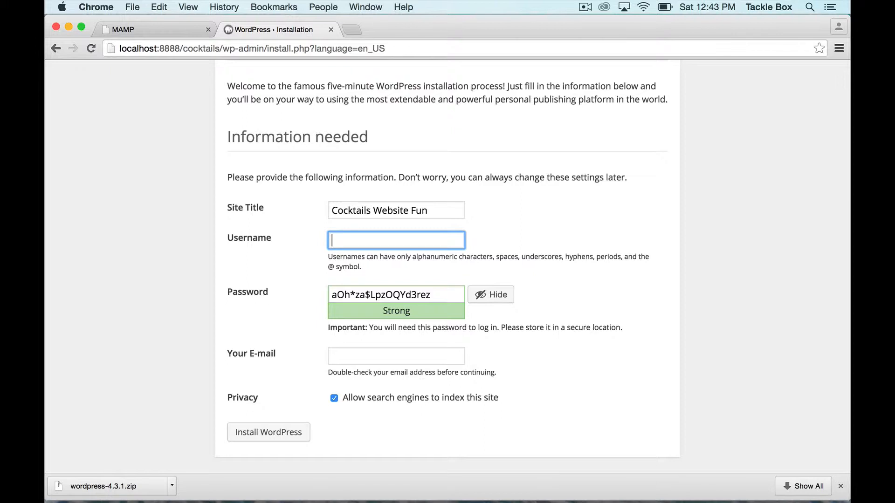
{"action": "type", "text": "cocktailsAdmin"}
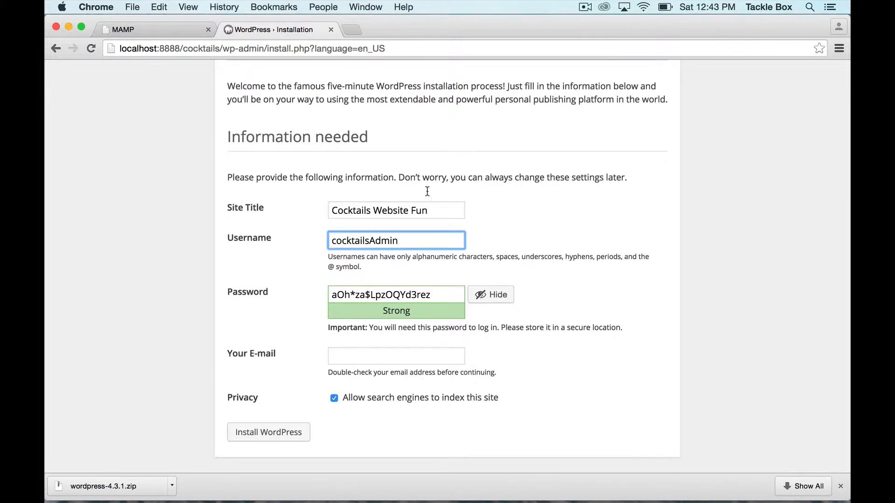
Try admin as the username and change it back to cocktailsAdmin
{"action": "double_click", "coordinate": [398, 241]}
{"action": "left_click", "coordinate": [418, 246]}
{"action": "double_click", "coordinate": [408, 237]}
{"action": "key", "text": "super+c"}
{"action": "type", "text": "admin"}
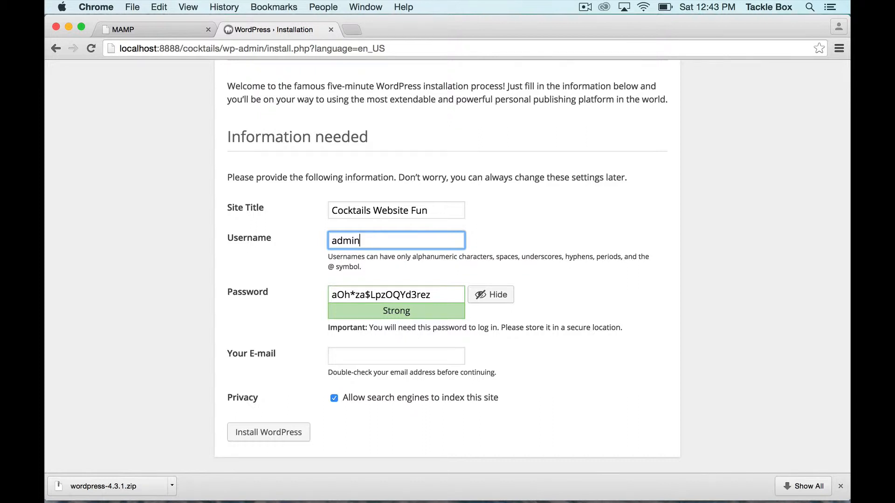
{"action": "key", "text": "super+a"}
{"action": "key", "text": "super+v"}
{"action": "left_click", "coordinate": [422, 254]}
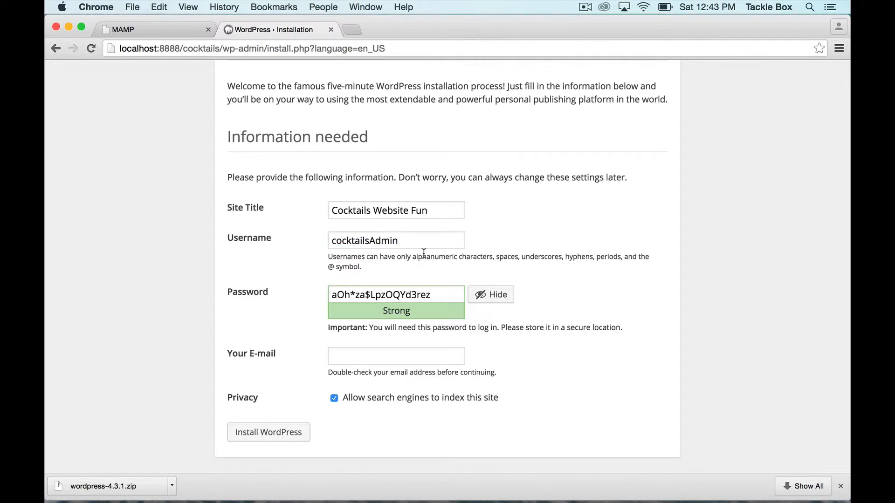
Copy the generated WordPress password and paste it into a new Sublime Text file
{"action": "double_click", "coordinate": [376, 294]}
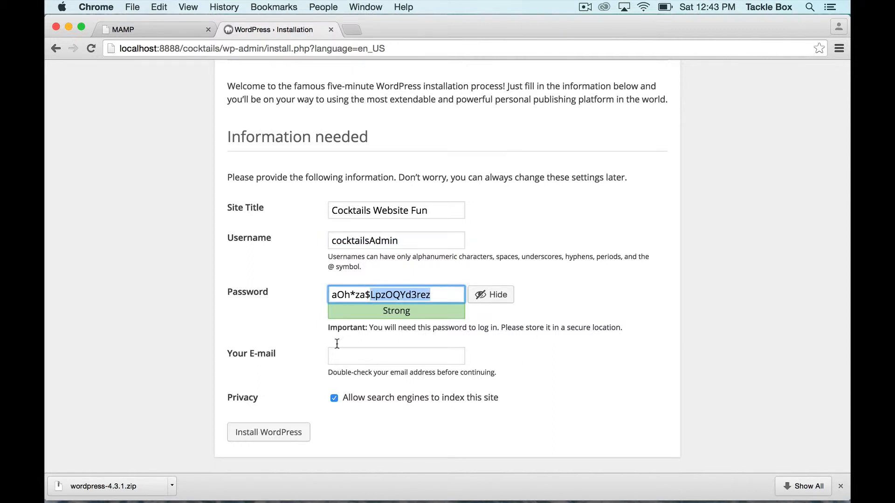
{"action": "left_click", "coordinate": [360, 282]}
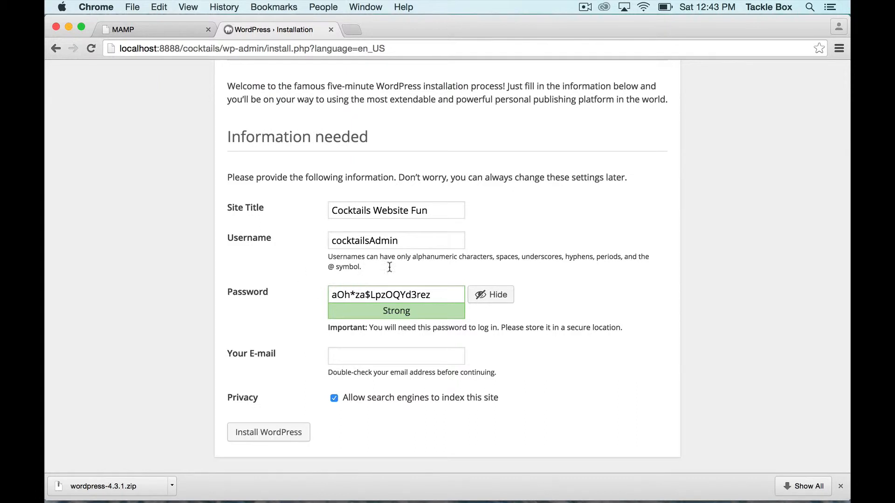
{"action": "triple_click", "coordinate": [390, 294]}
{"action": "key", "text": "super+c"}
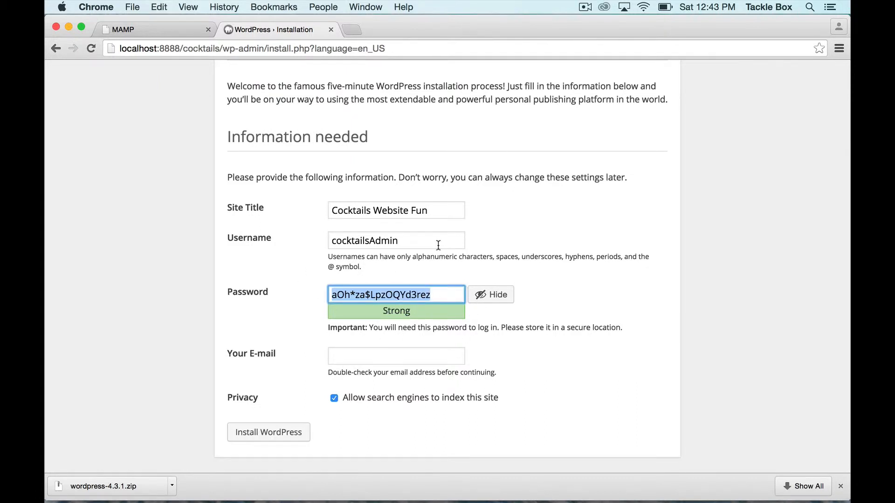
{"action": "key", "text": "super+Tab"}
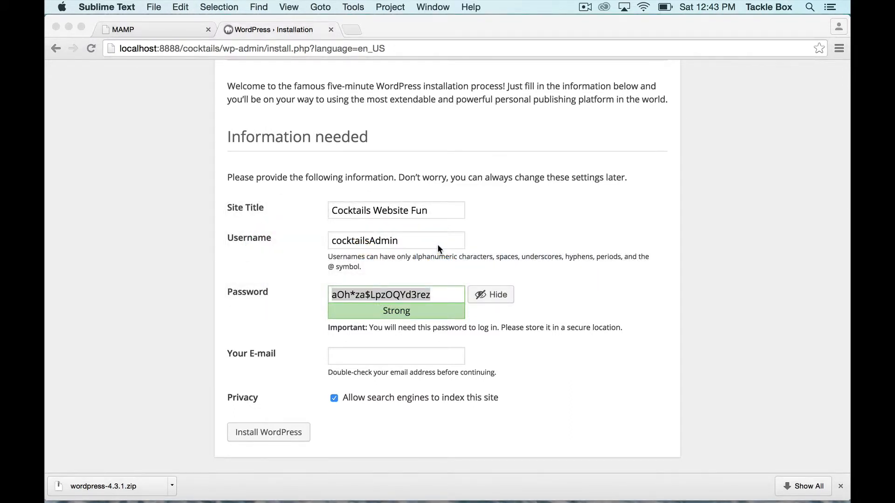
{"action": "key", "text": "super+n"}
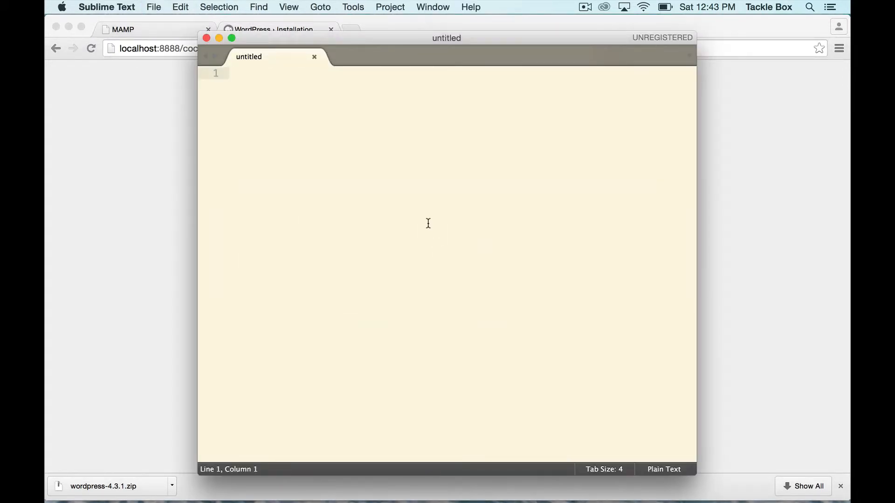
{"action": "key", "text": "super+v"}
Note the username cocktailsAdmin two lines below the saved password and switch back to Chrome
{"action": "key", "text": "Return"}
{"action": "key", "text": "Return"}
{"action": "type", "text": "cocktailsA"}
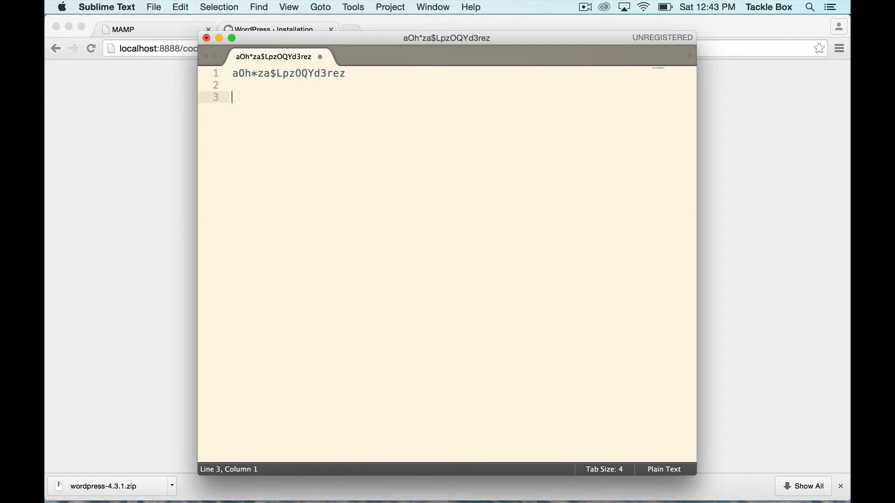
{"action": "type", "text": "dmin"}
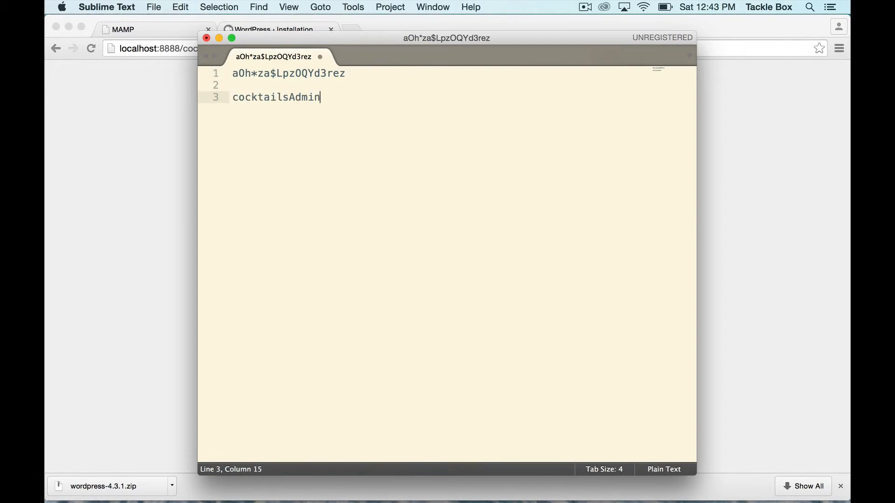
{"action": "key", "text": "super+shift+Left"}
{"action": "left_click_drag", "start_coordinate": [197, 208], "coordinate": [590, 208]}
{"action": "key", "text": "super+Tab"}
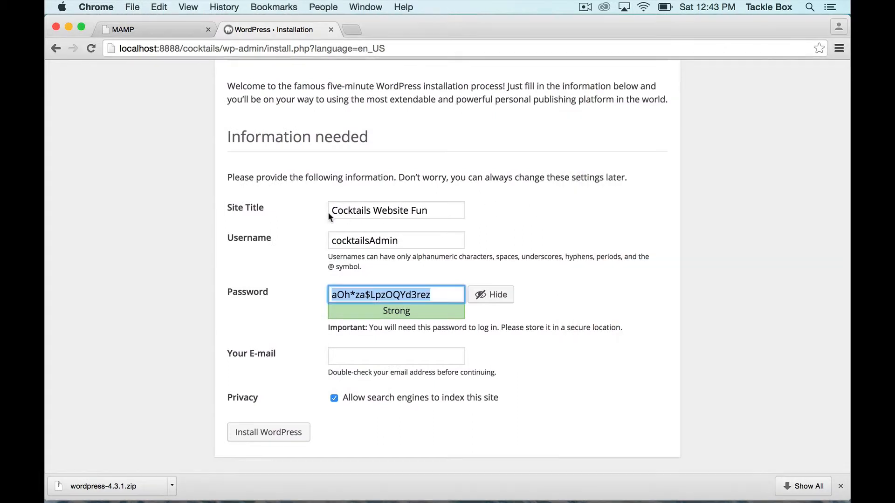
Complete the installation form with the administrator's e-mail address and search engine indexing disallowed, and install WordPress
{"action": "left_click", "coordinate": [259, 434]}
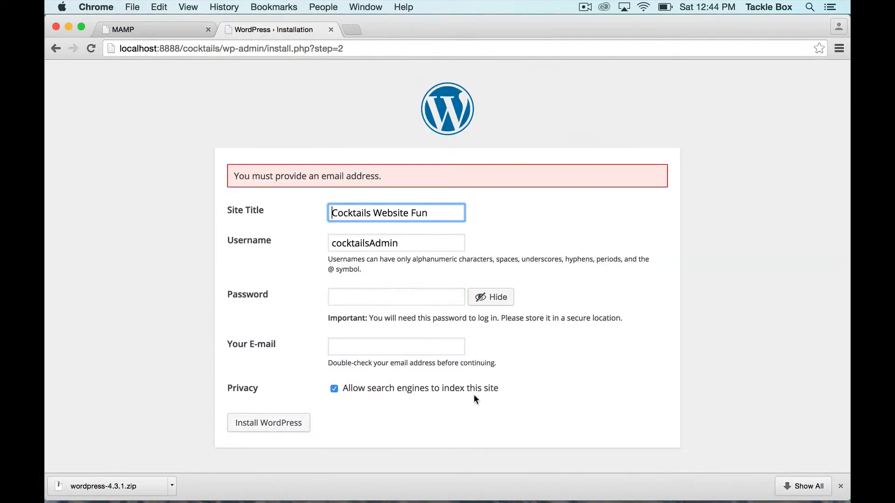
{"action": "left_click", "coordinate": [385, 359]}
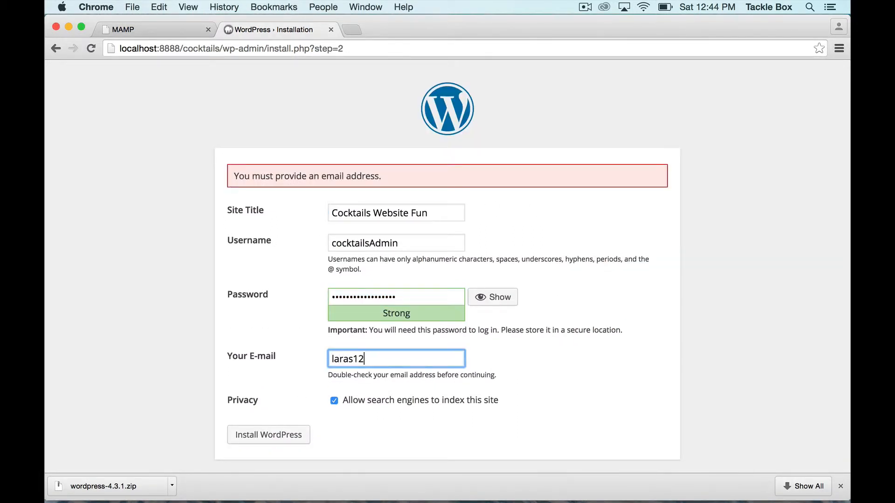
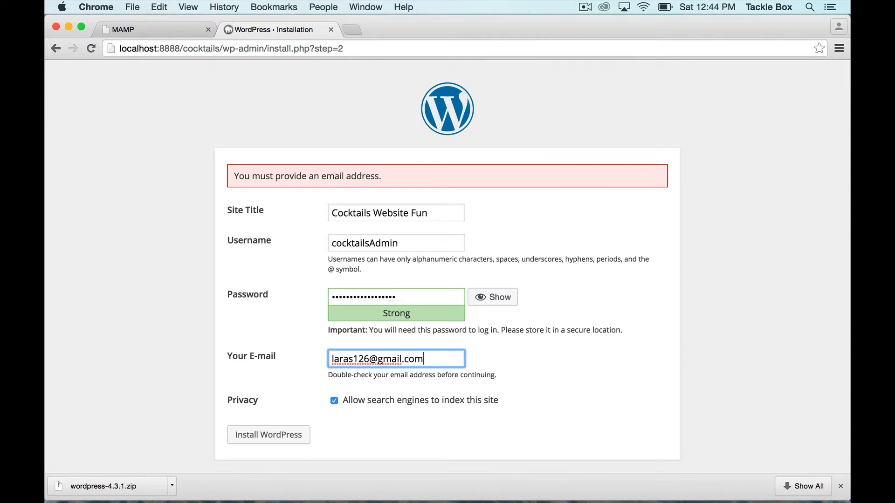
{"action": "left_click", "coordinate": [334, 400]}
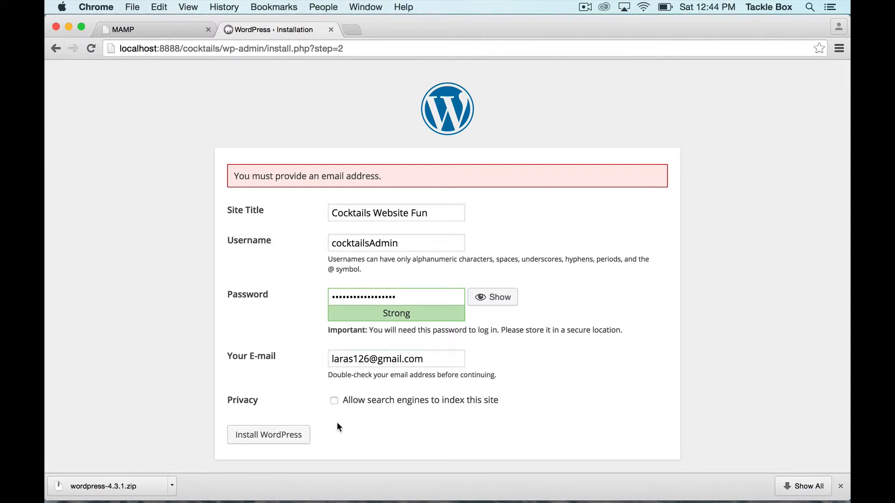
{"action": "left_click", "coordinate": [280, 441]}
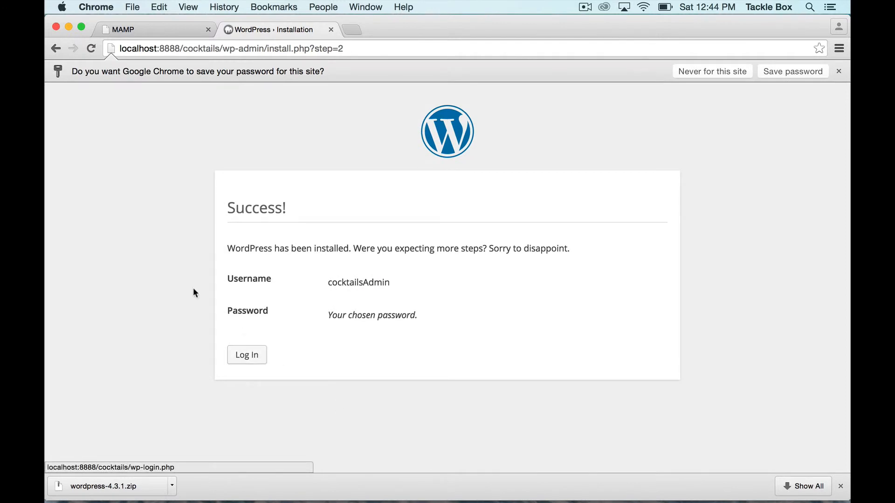
Log in to the new site as cocktailsAdmin with the saved account password and Remember Me enabled
{"action": "left_click", "coordinate": [243, 354]}
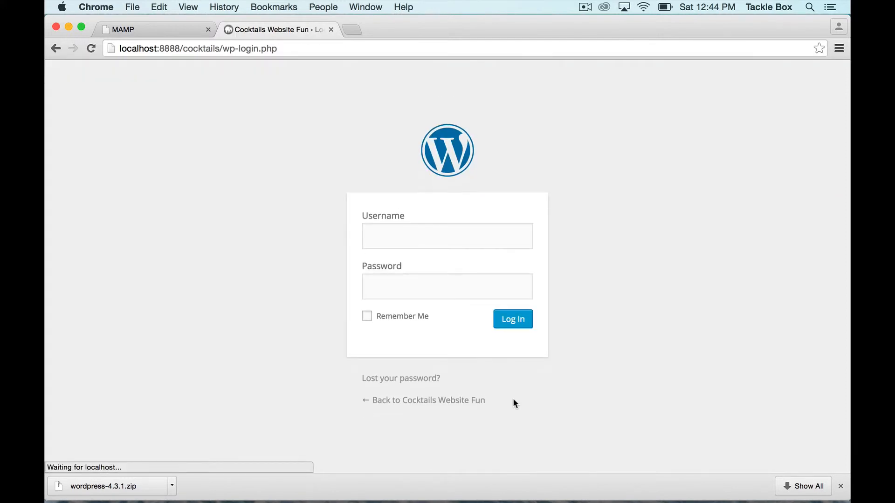
{"action": "type", "text": "cocktailsAdmin"}
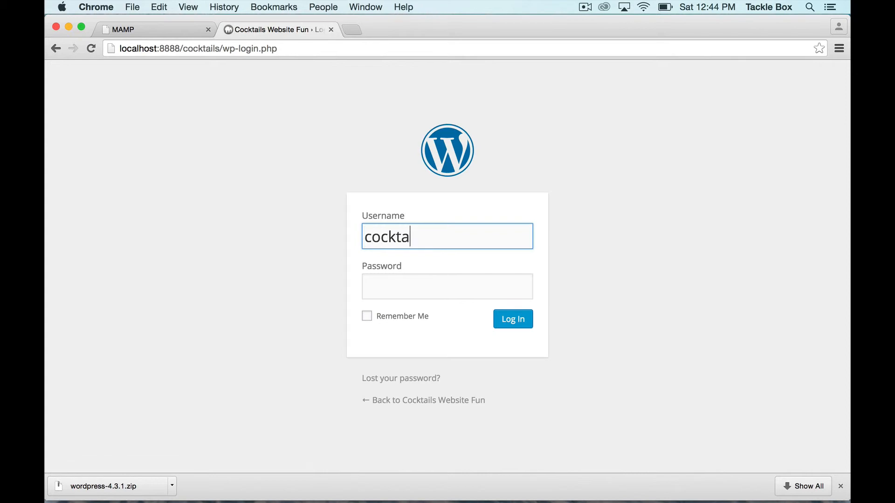
{"action": "key", "text": "Tab"}
{"action": "key", "text": "super+v"}
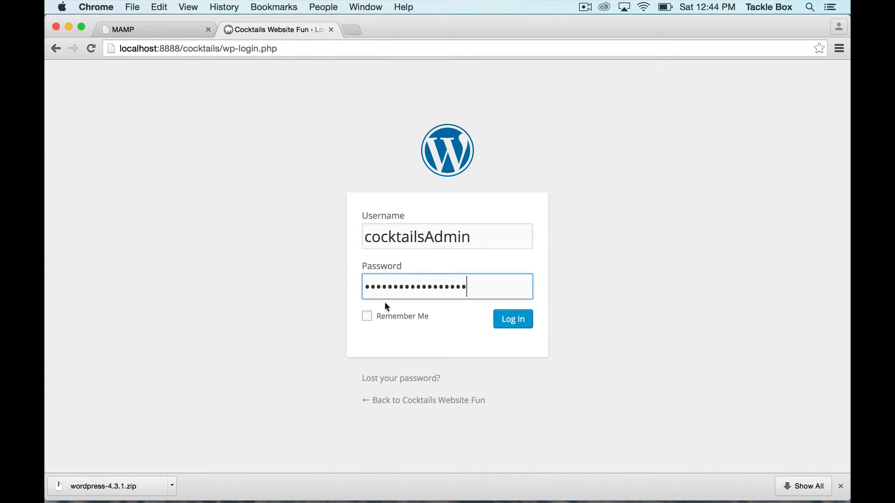
{"action": "left_click", "coordinate": [386, 315]}
{"action": "left_click", "coordinate": [526, 326]}
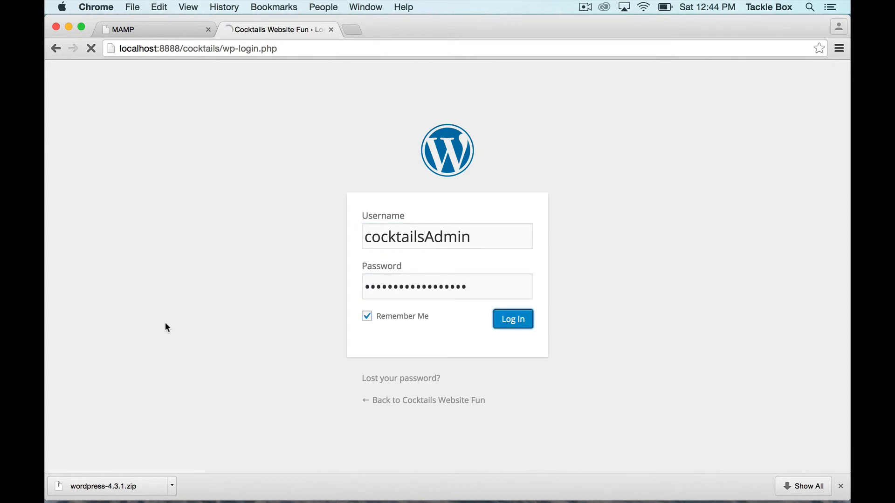
Look over the WordPress dashboard and examine the front page of the Cocktails Website Fun site
{"action": "scroll", "coordinate": [359, 392], "scroll_direction": "down", "scroll_amount": 3}
{"action": "scroll", "coordinate": [343, 400], "scroll_direction": "up", "scroll_amount": 3}
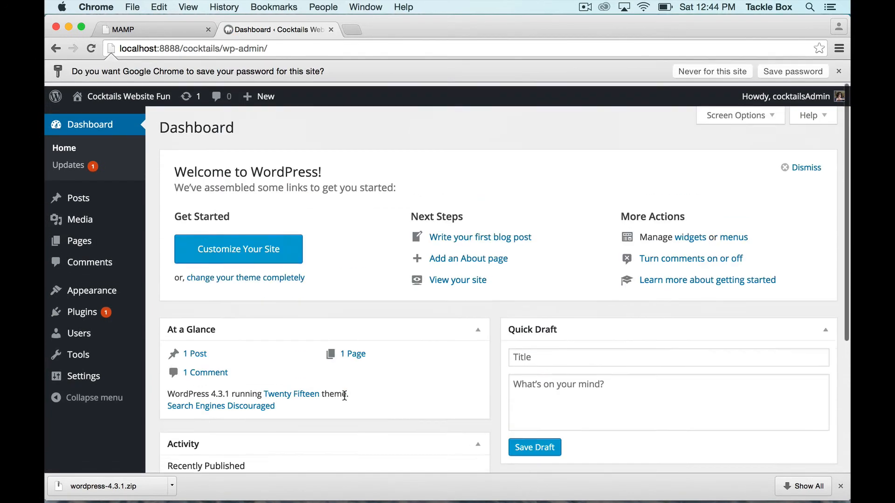
{"action": "left_click", "coordinate": [132, 114]}
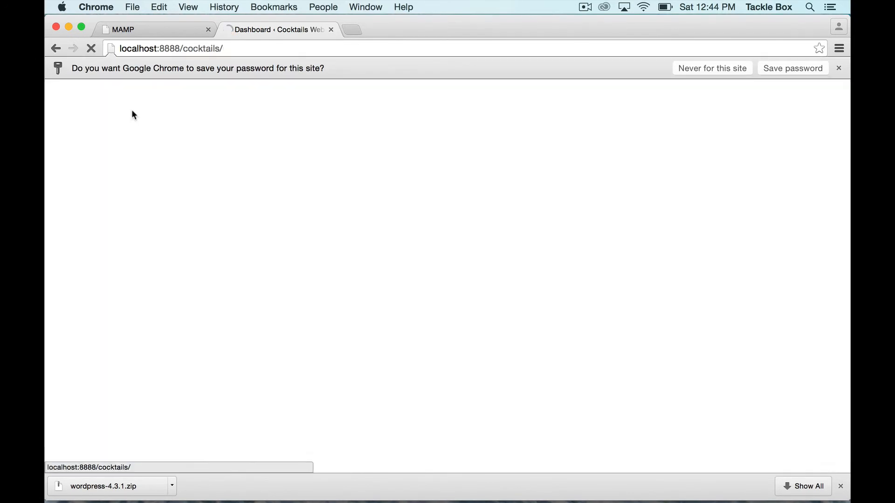
{"action": "scroll", "coordinate": [321, 327], "scroll_direction": "down", "scroll_amount": 3}
{"action": "scroll", "coordinate": [317, 389], "scroll_direction": "down", "scroll_amount": 4}
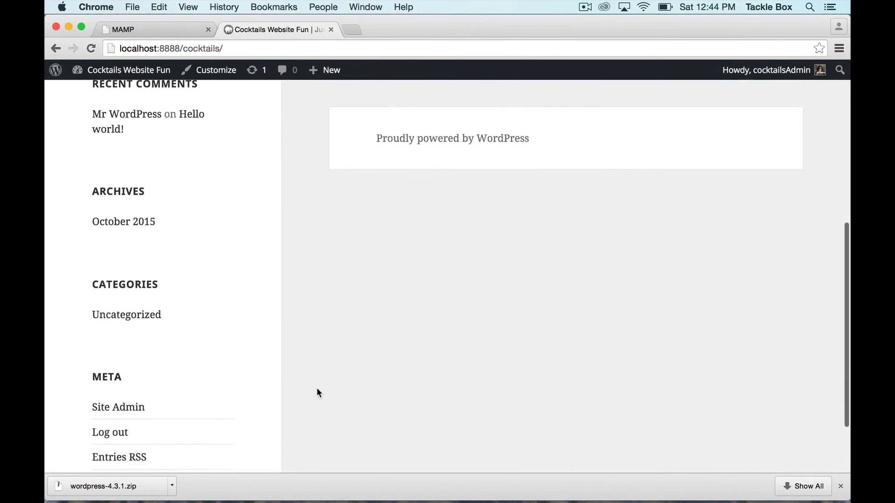
{"action": "scroll", "coordinate": [317, 389], "scroll_direction": "up", "scroll_amount": 7}
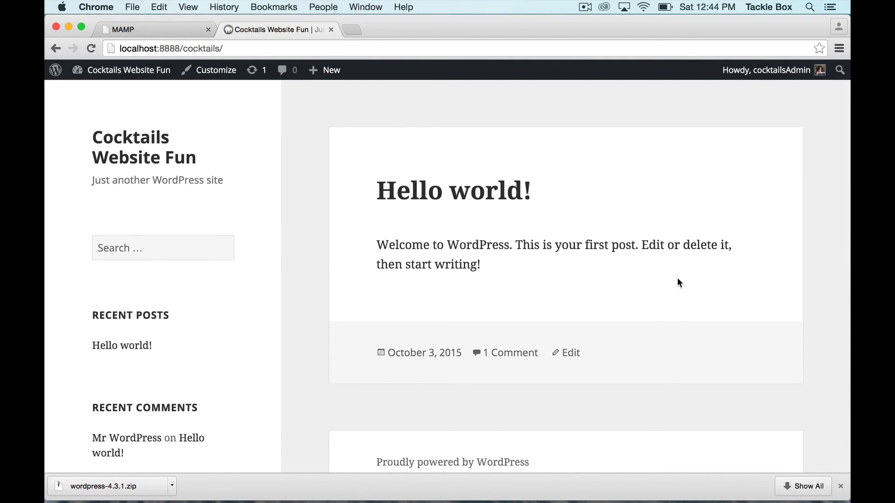
{"action": "scroll", "coordinate": [471, 309], "scroll_direction": "up", "scroll_amount": 2}
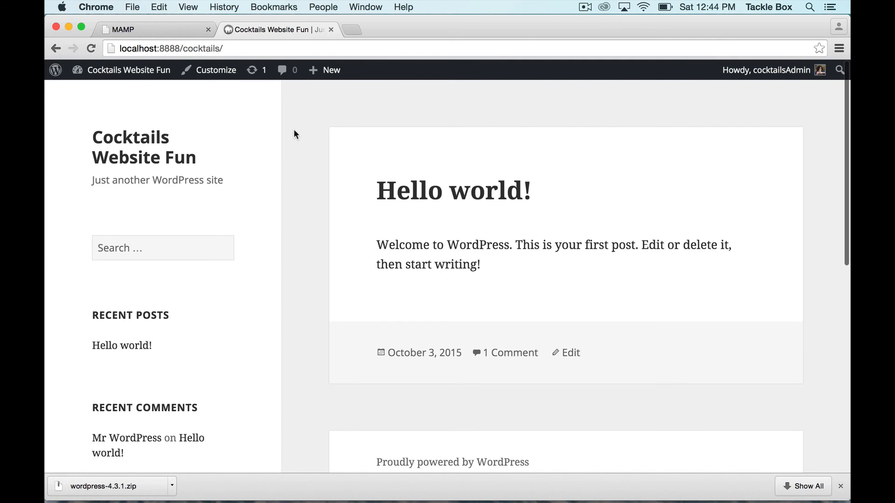